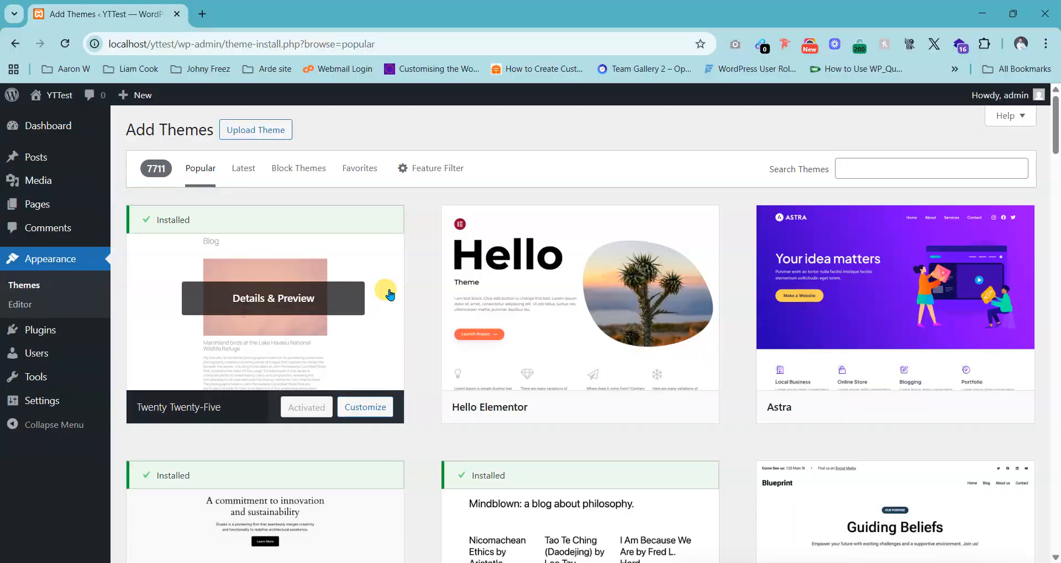
Install the Hello Elementor theme from the popular themes and activate it.
mouse_move(501, 319)
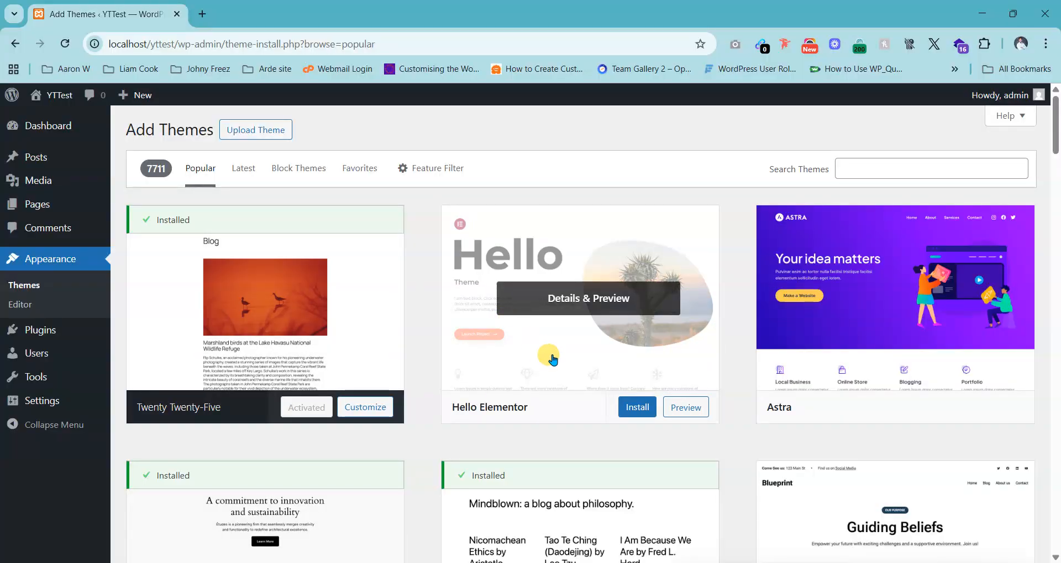
left_click(637, 409)
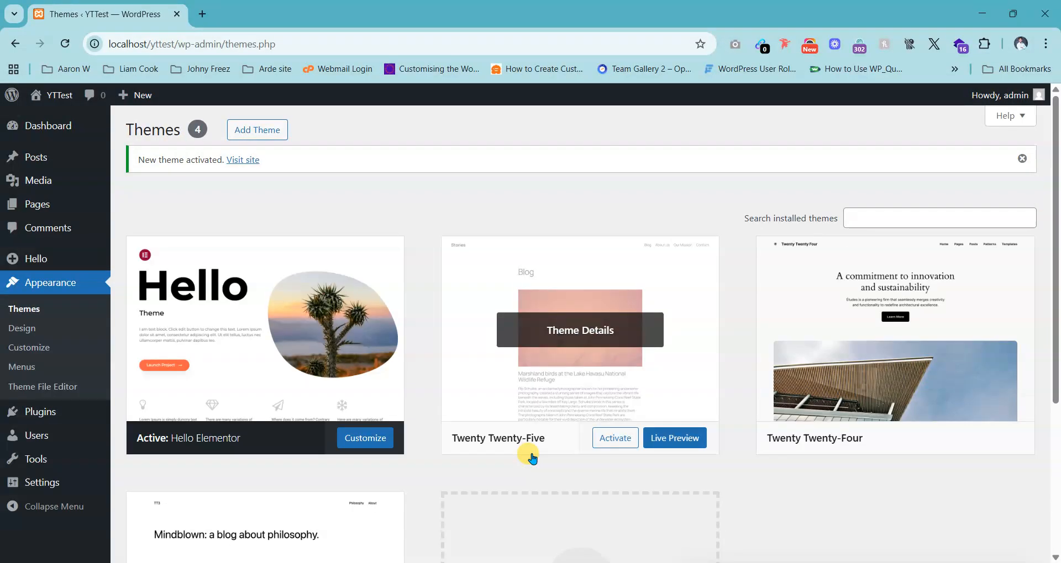
Go back to adding a theme and open the form for uploading a theme in .zip format.
scroll(204, 249, "down", 3)
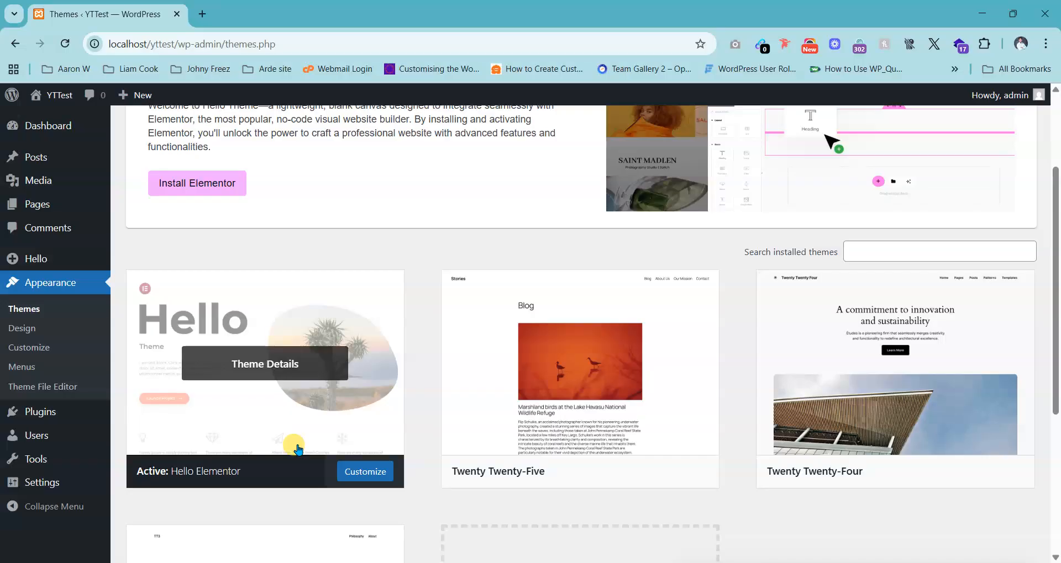
scroll(235, 378, "up", 3)
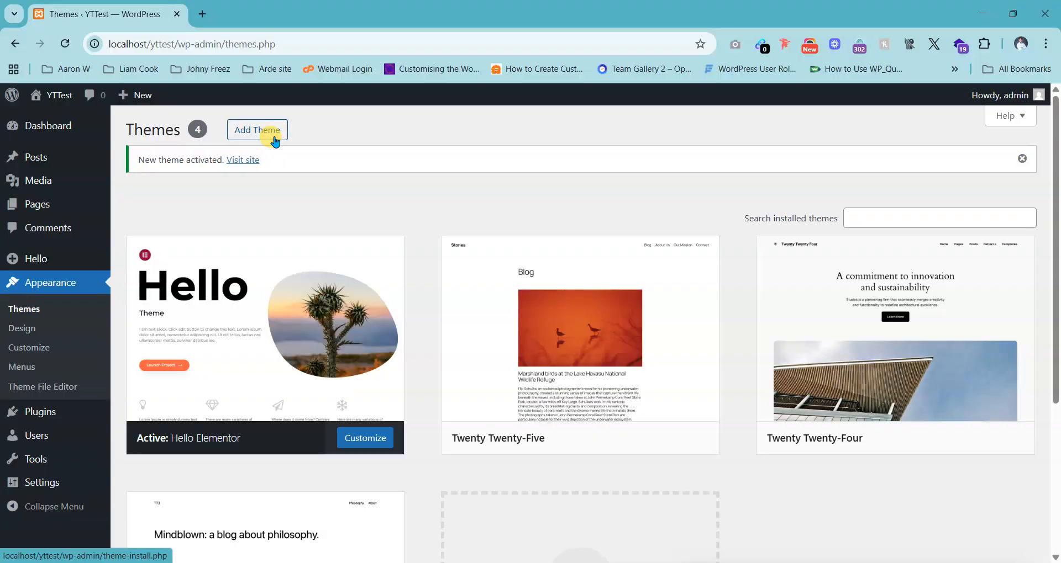
left_click(274, 139)
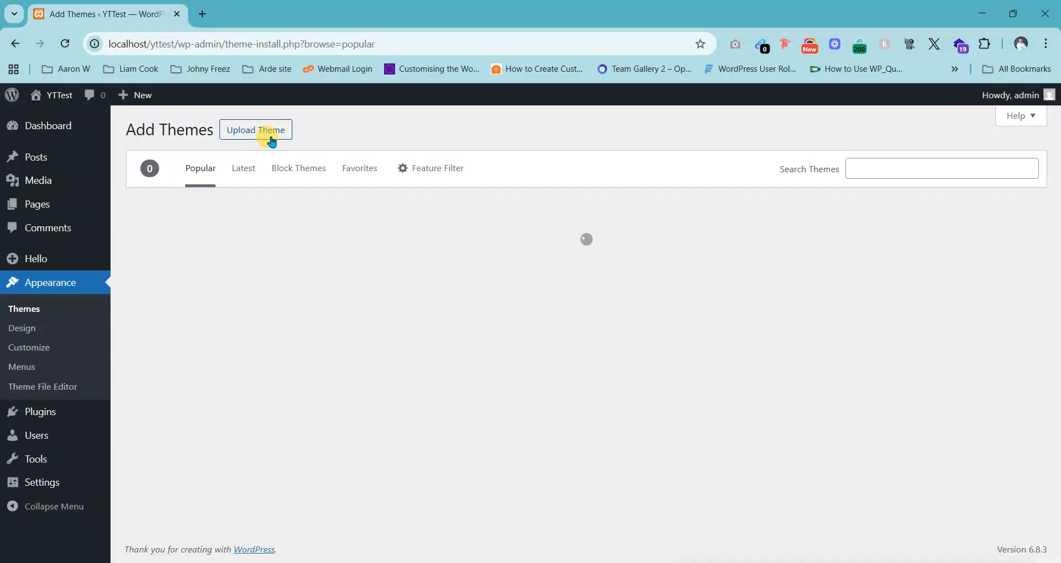
left_click(271, 141)
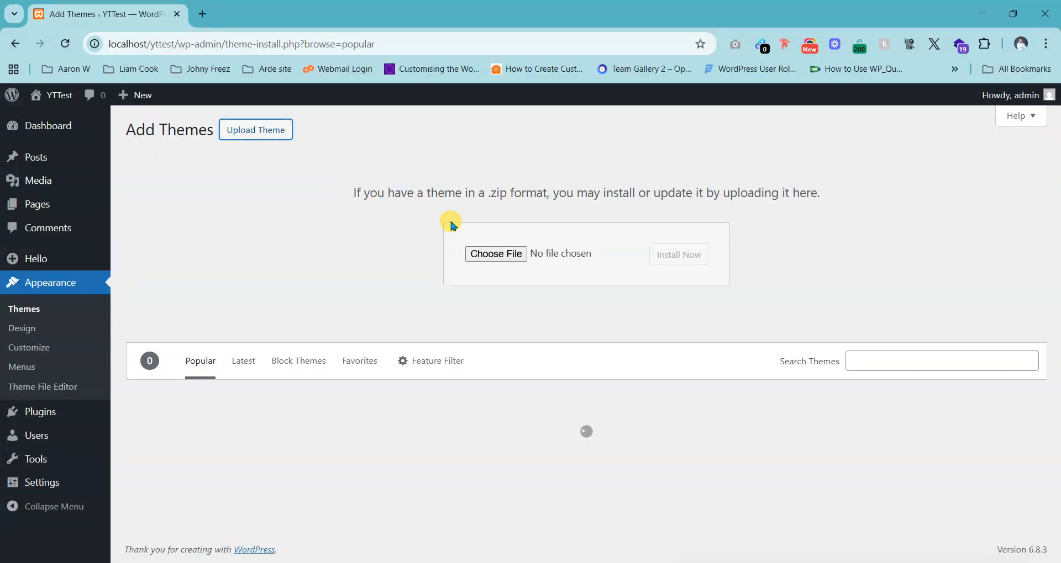
Search for "wordpress org theme" in a new browser tab and open the WordPress.org theme directory.
left_click(202, 15)
left_click(202, 40)
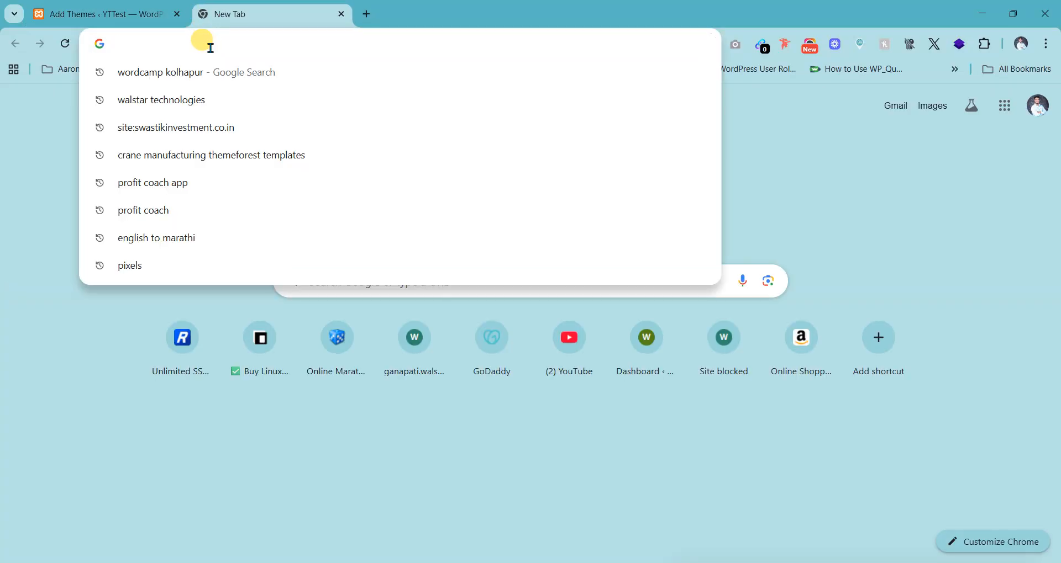
type("wor")
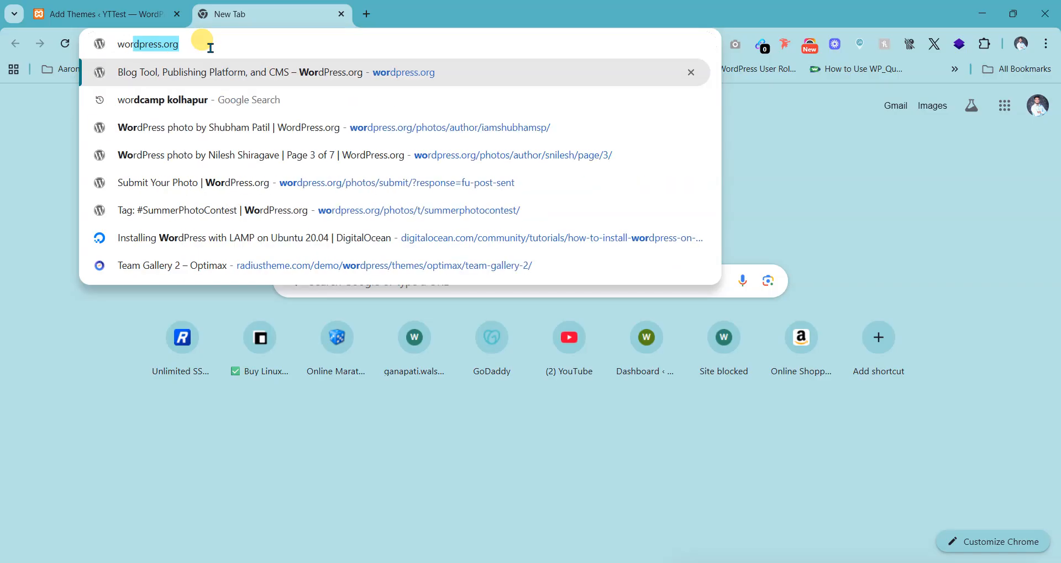
type("dpress org theme")
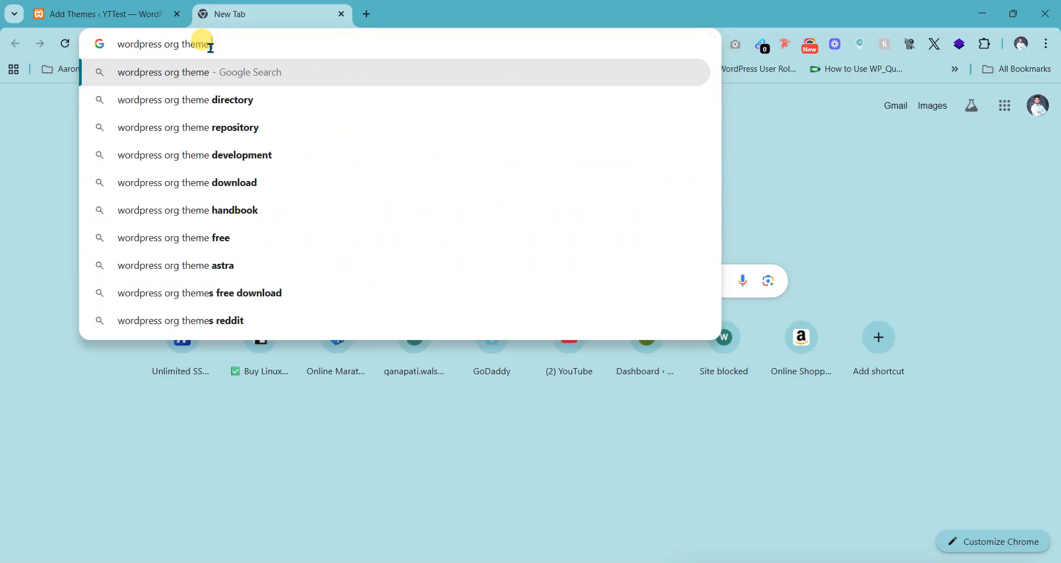
key("Return")
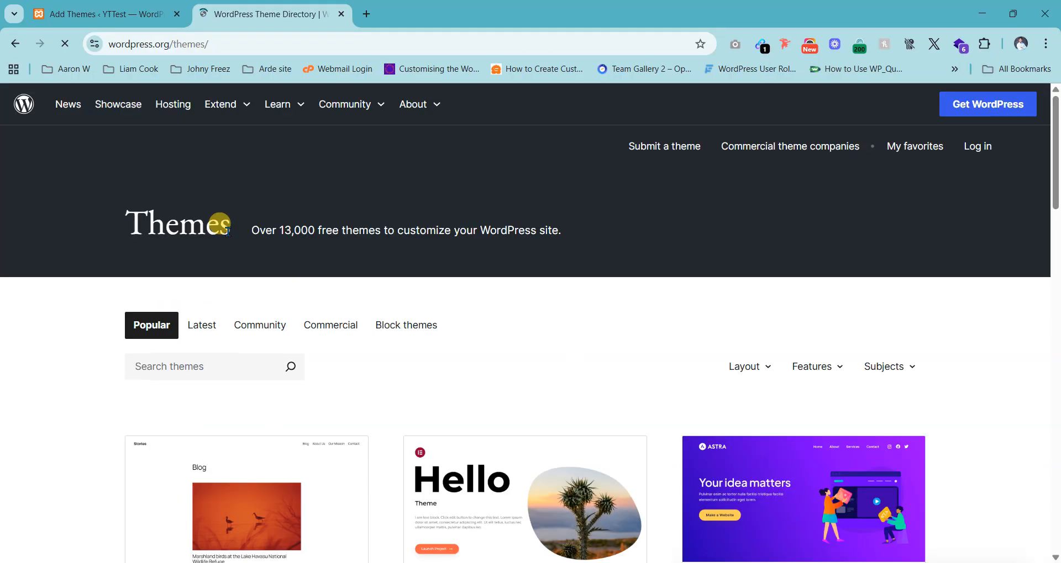
Download the Astra theme from the WordPress.org directory, save it as astra.4.11.13 in Downloads, and check the recent download.
scroll(363, 172, "down", 3)
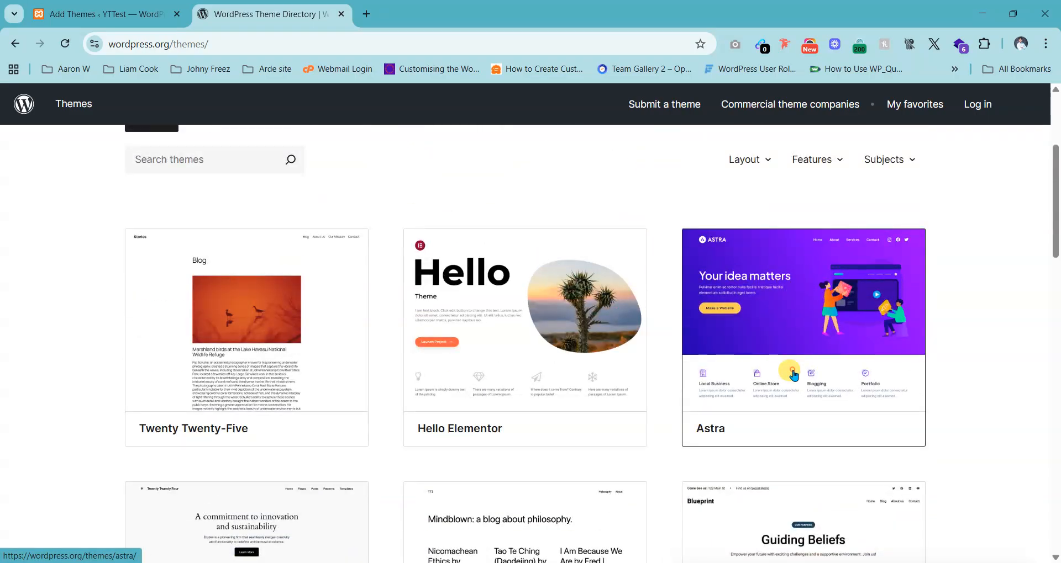
left_click(795, 376)
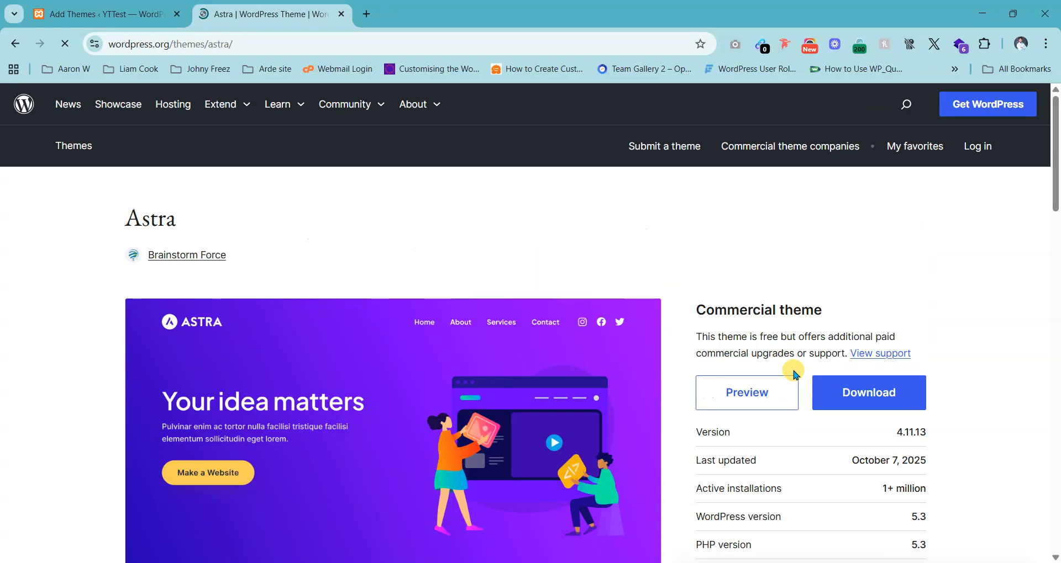
scroll(796, 359, "down", 1)
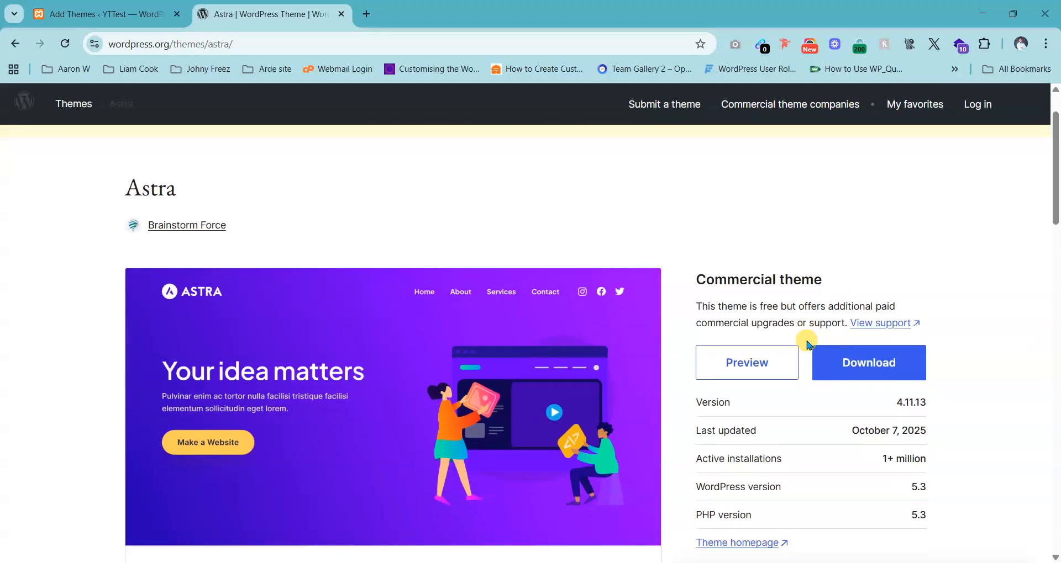
left_click(895, 367)
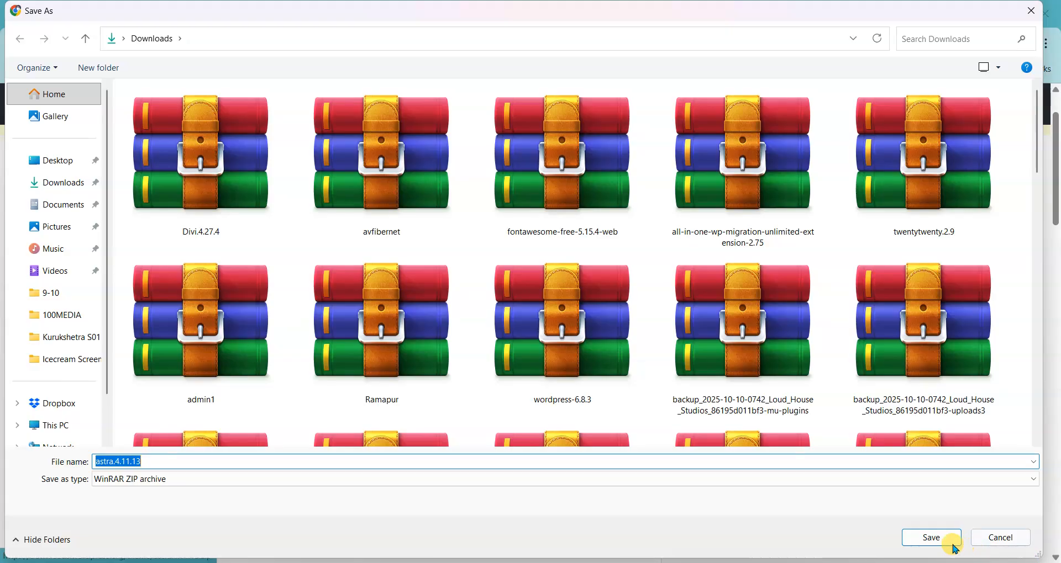
left_click(952, 544)
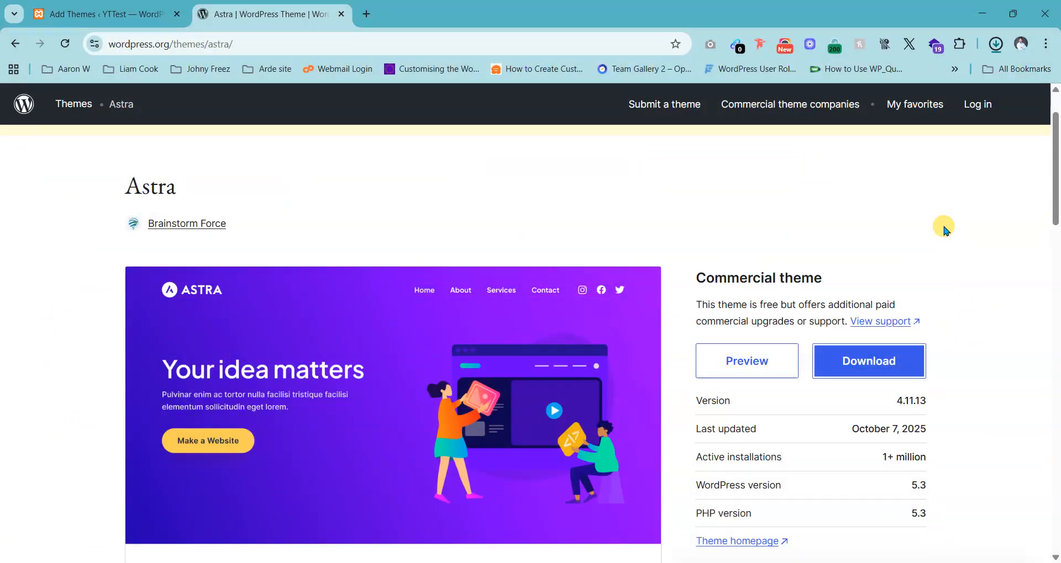
left_click(996, 49)
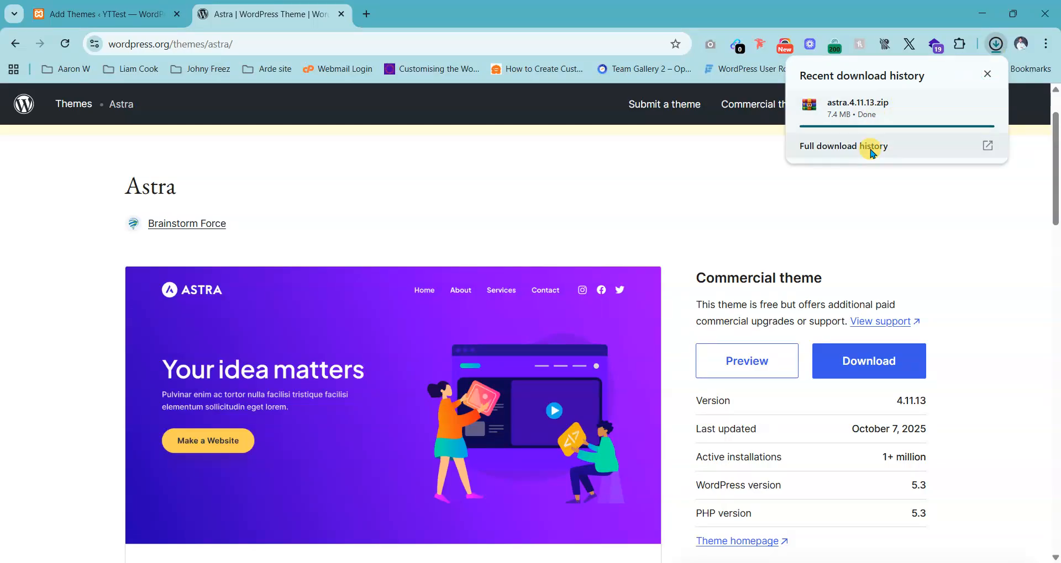
Return to the site's Add Themes page and install the theme from the downloaded astra.4.11.13 zip file.
left_click(132, 5)
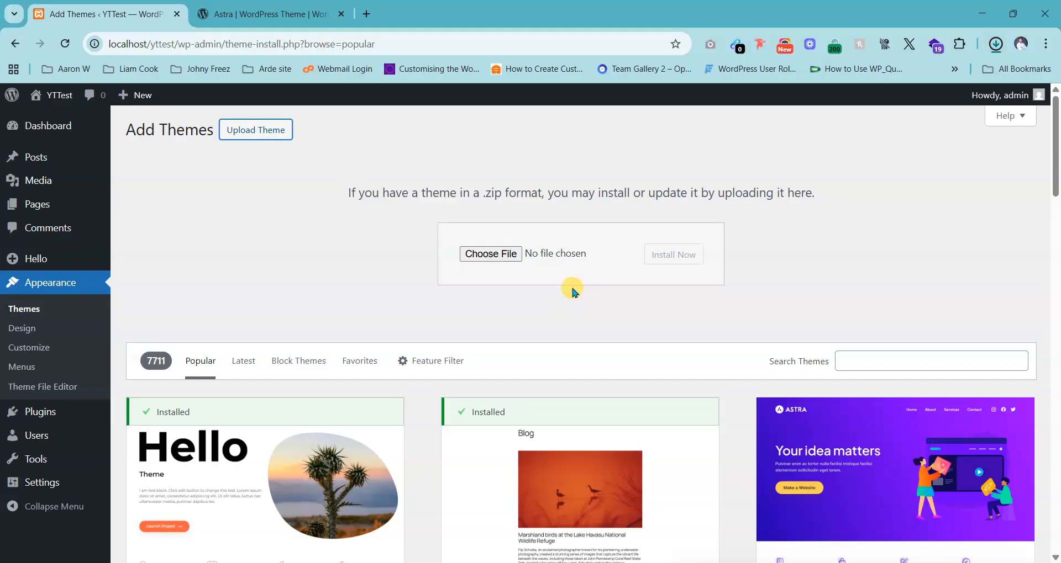
left_click(273, 130)
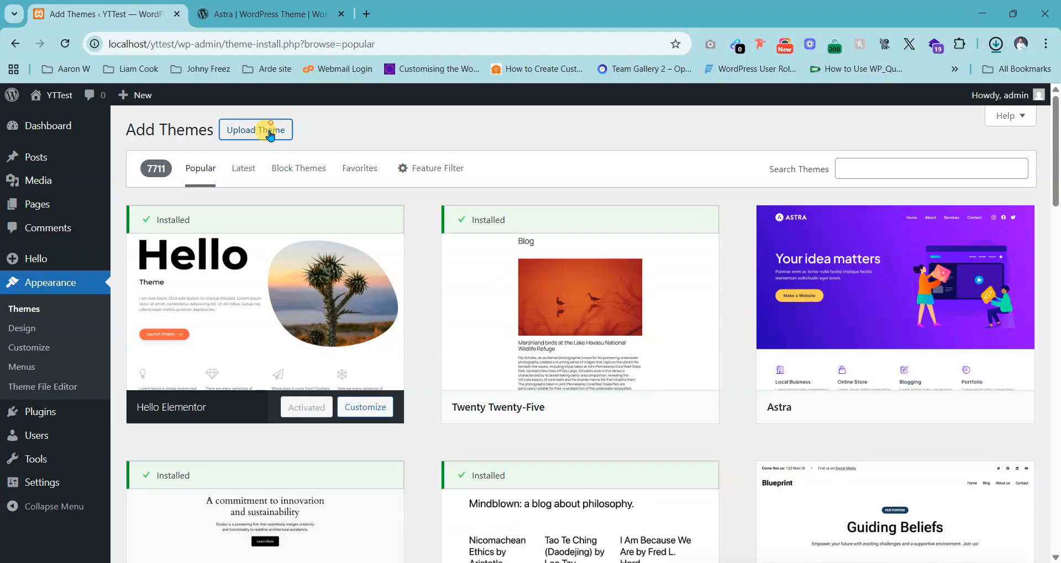
left_click(275, 131)
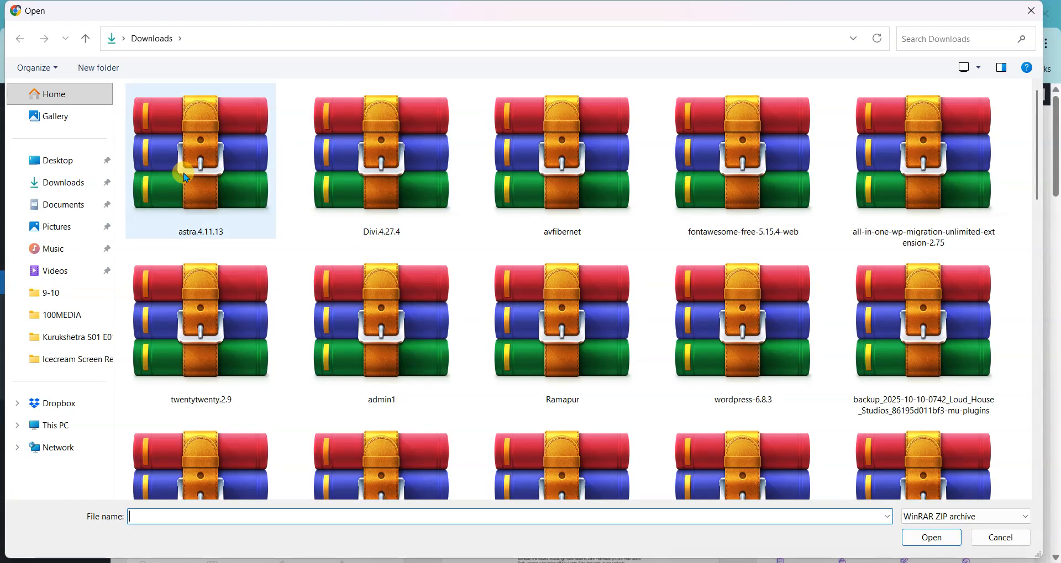
left_click(185, 174)
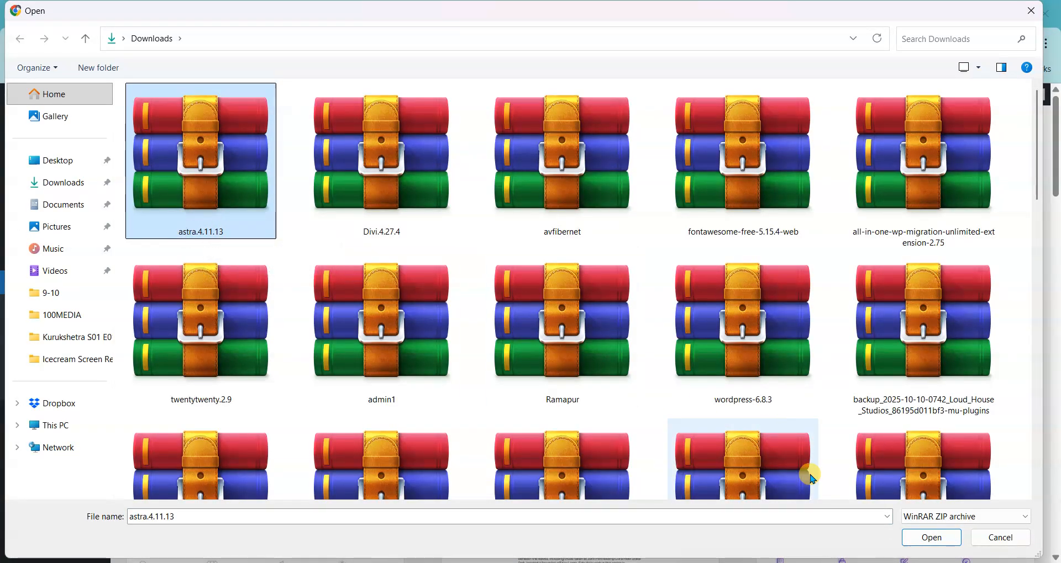
left_click(931, 537)
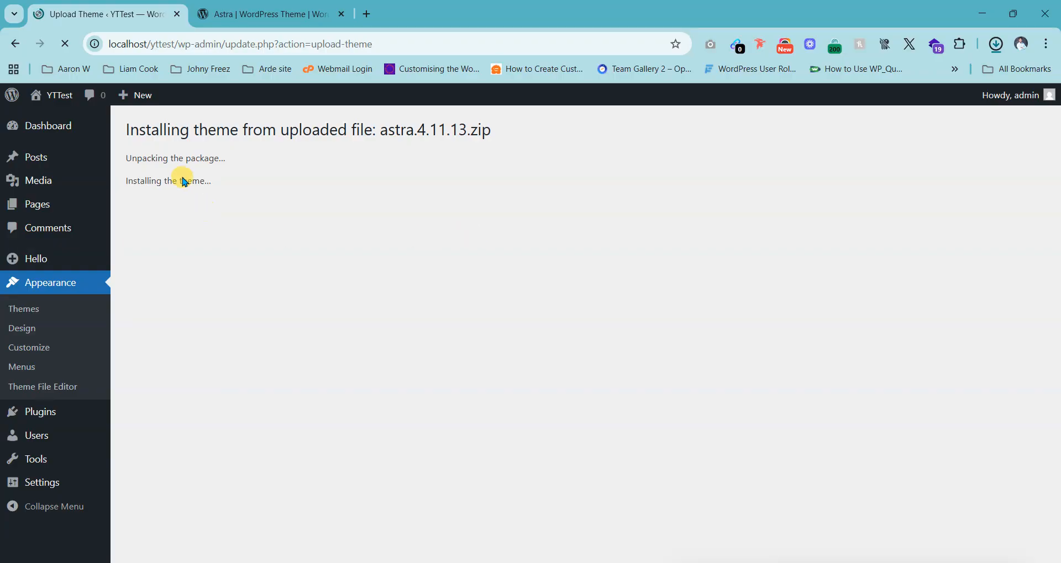
Activate the uploaded Astra theme and find it among the installed themes.
left_click_drag(161, 181, 195, 206)
left_click(190, 205)
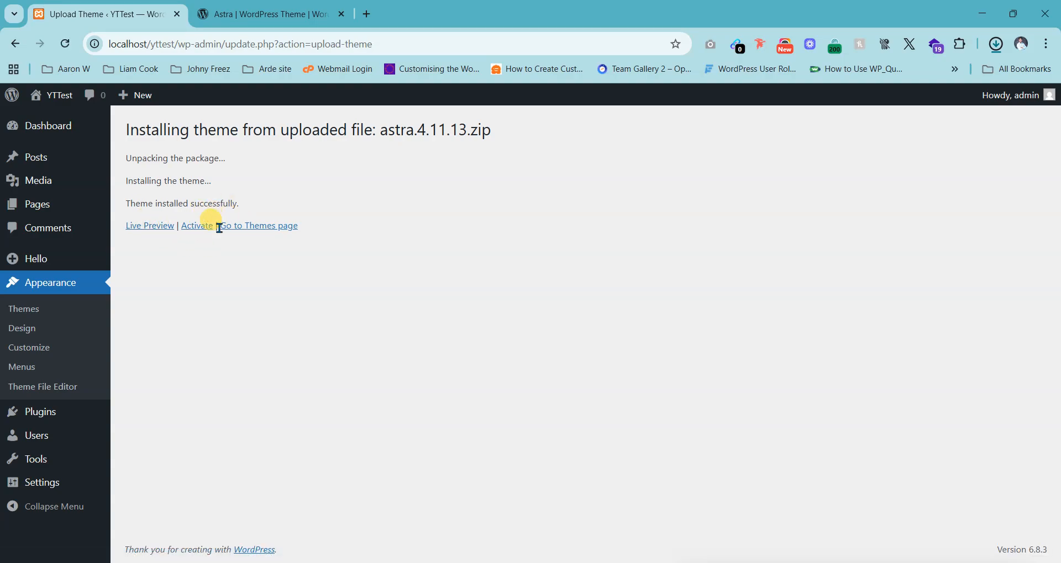
left_click(210, 232)
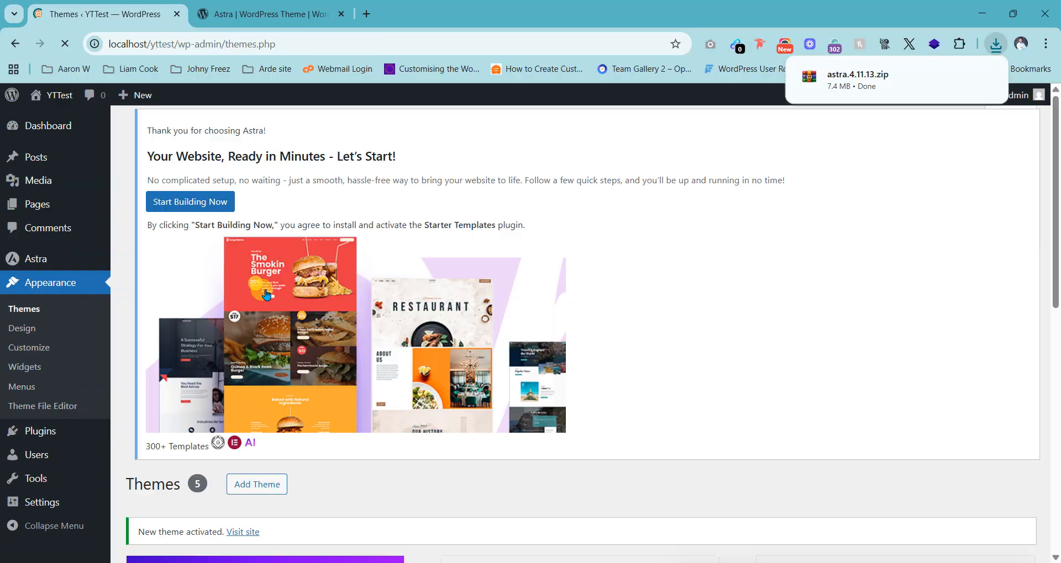
scroll(255, 320, "down", 2)
scroll(318, 430, "down", 3)
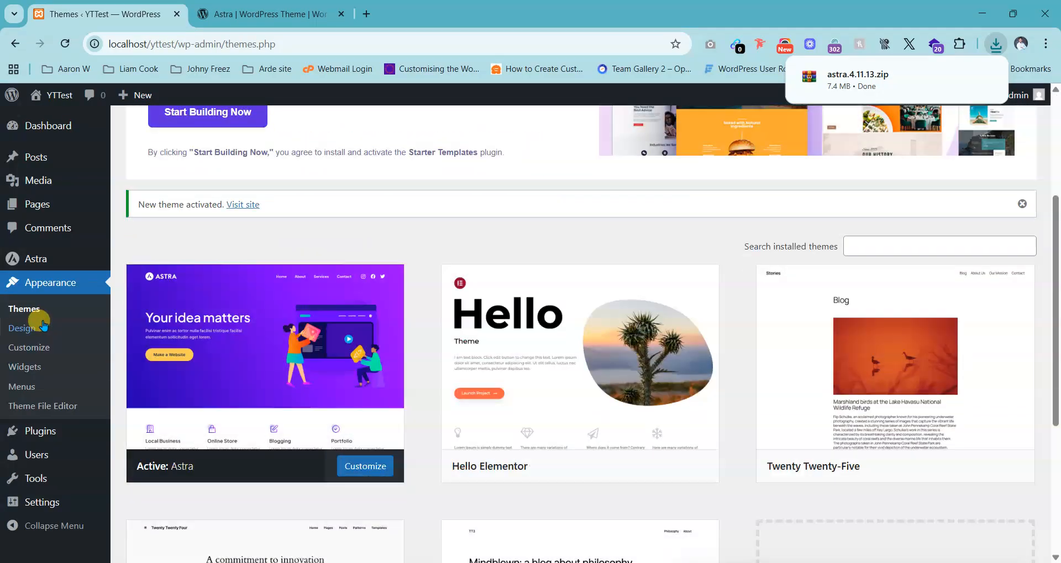
Reload the Themes page and review which installed theme is active.
left_click(23, 309)
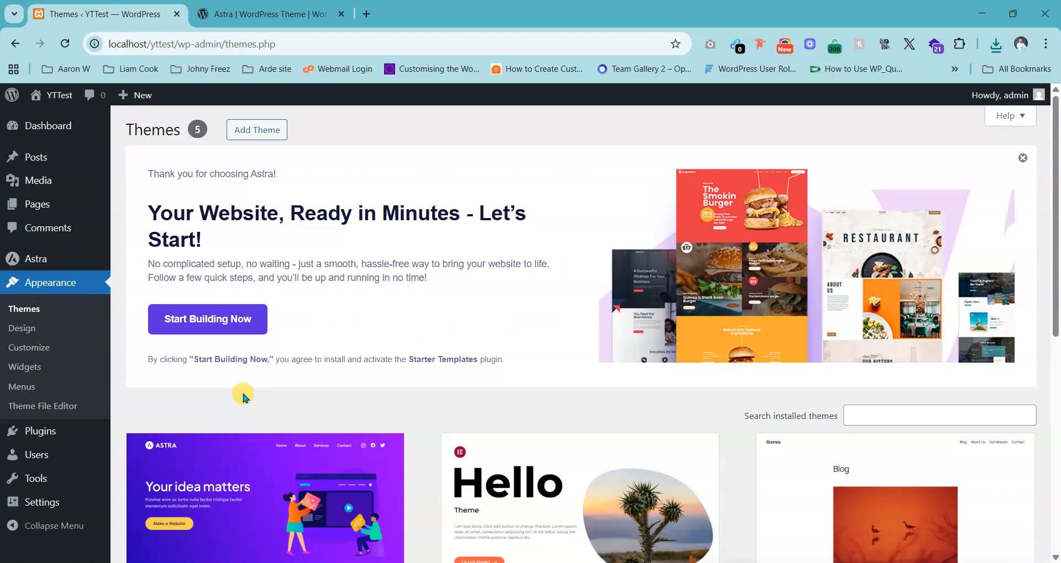
scroll(243, 396, "down", 3)
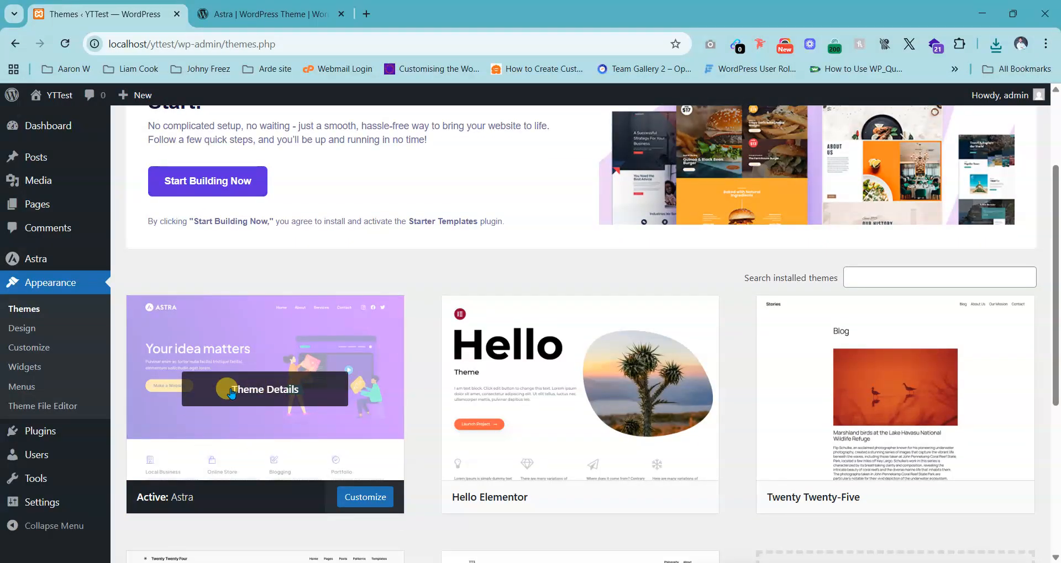
scroll(271, 436, "down", 1)
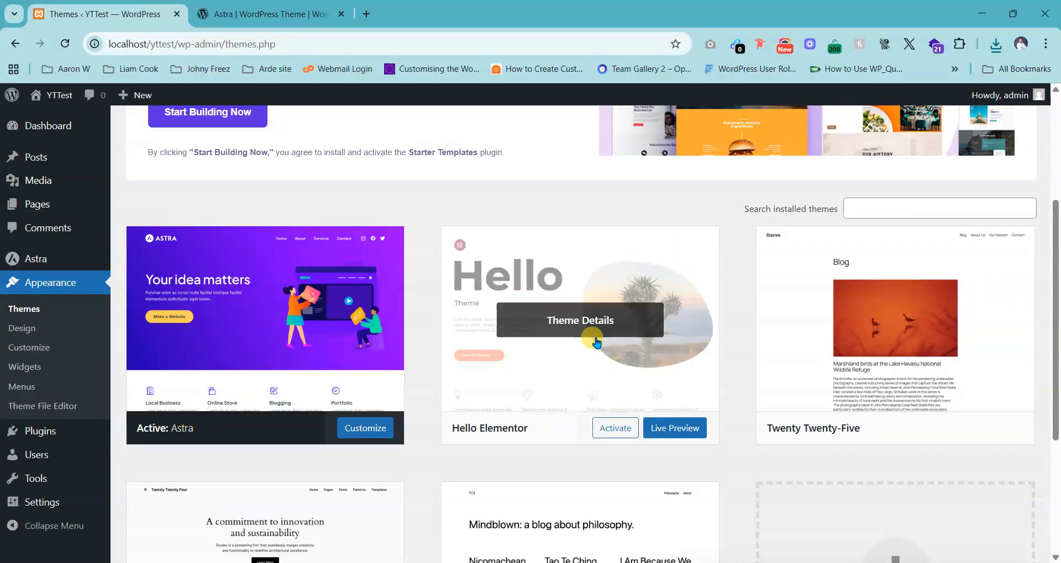
scroll(143, 248, "up", 3)
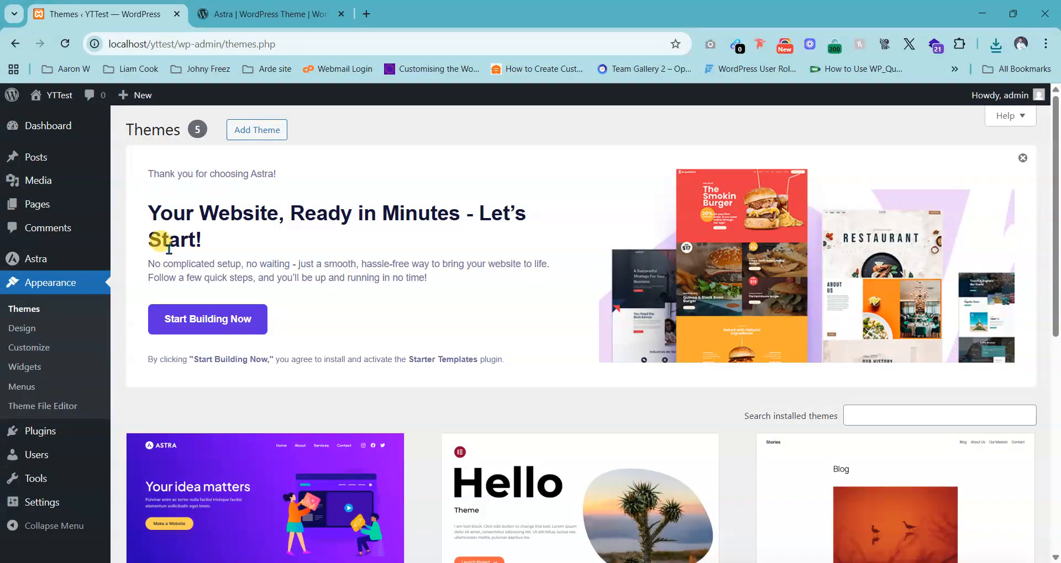
Download the Hello Biz theme from the WordPress.org theme directory and save it as hello-biz.1.2.0 in Downloads.
left_click(298, 7)
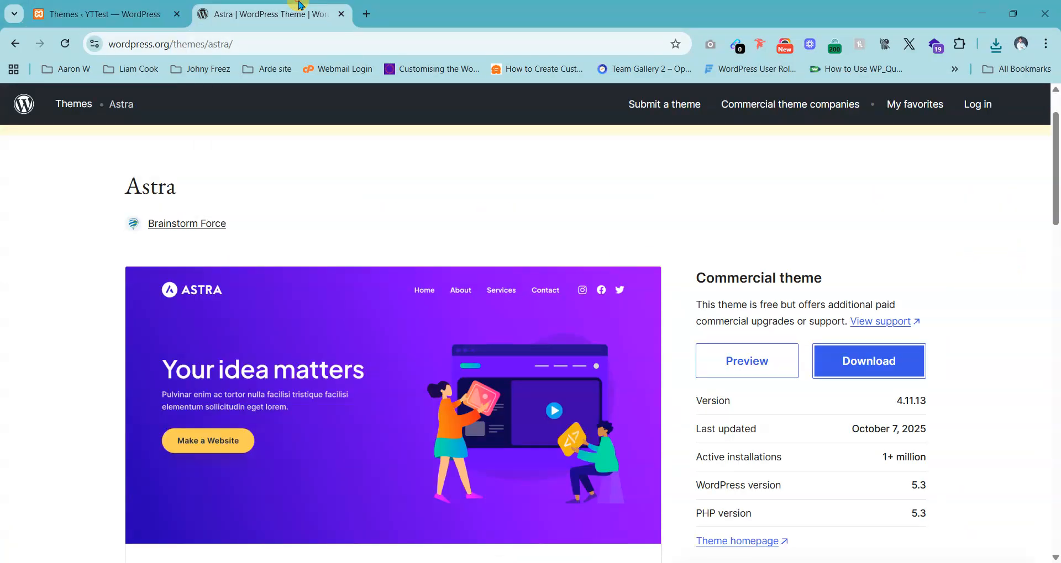
left_click(15, 43)
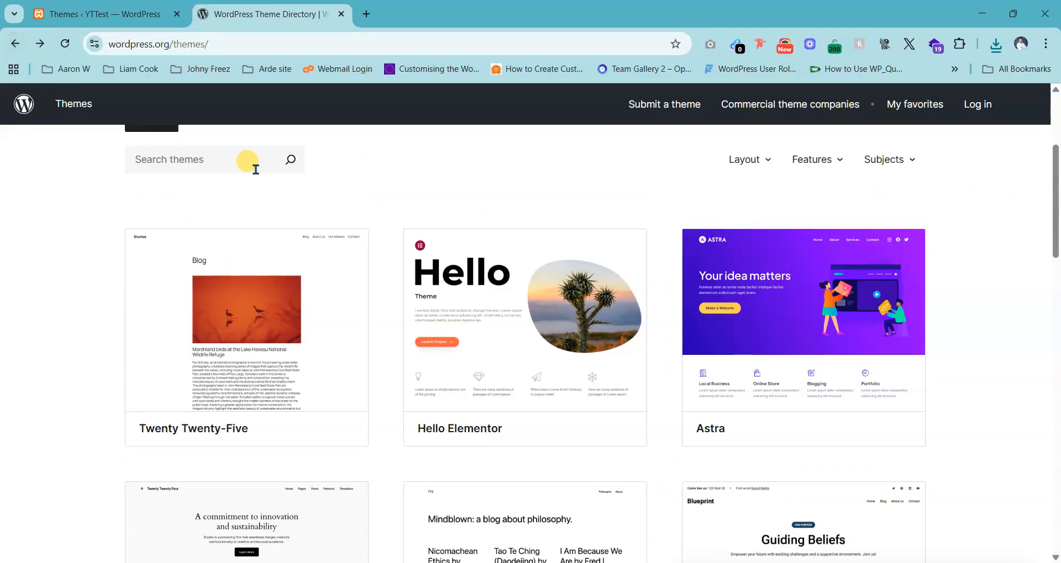
scroll(320, 229, "down", 5)
scroll(529, 342, "down", 3)
scroll(528, 342, "down", 3)
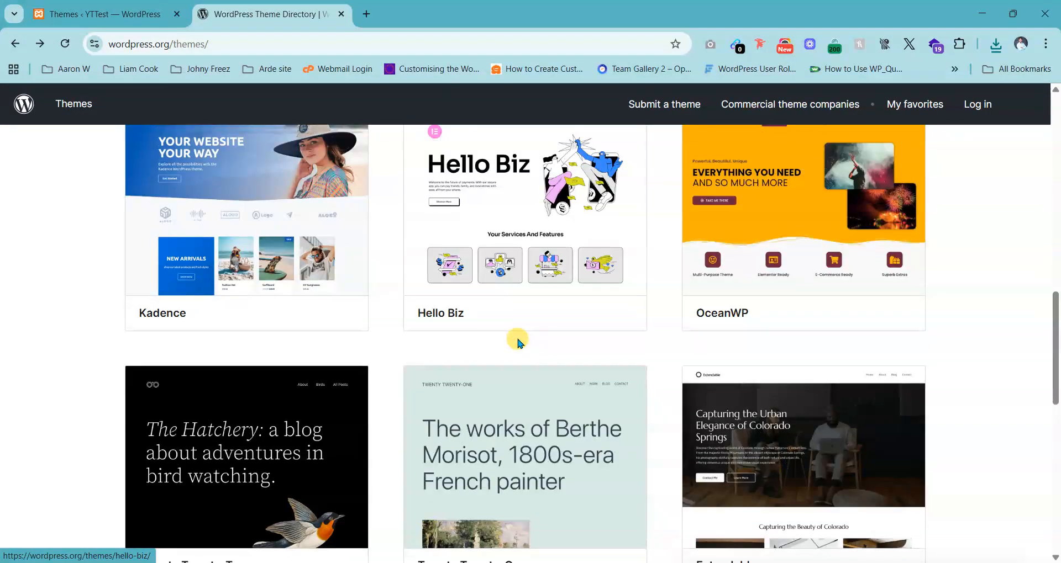
left_click(506, 238)
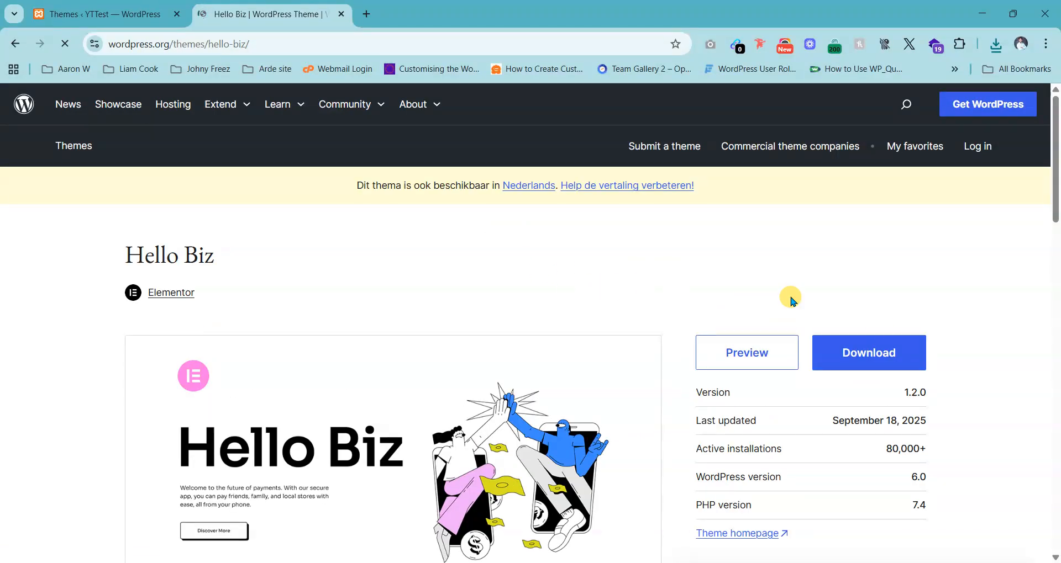
left_click(888, 359)
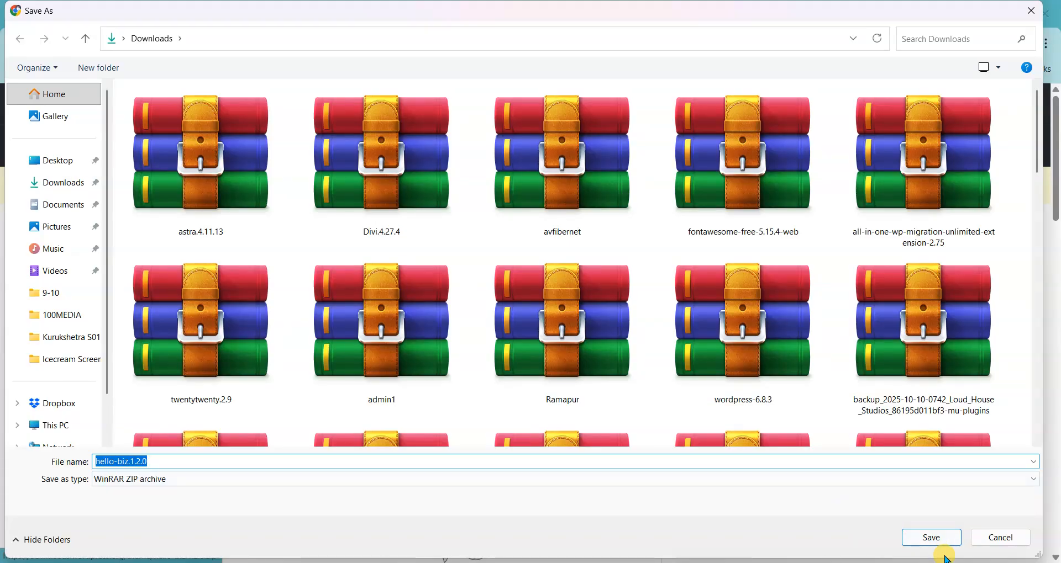
left_click(939, 537)
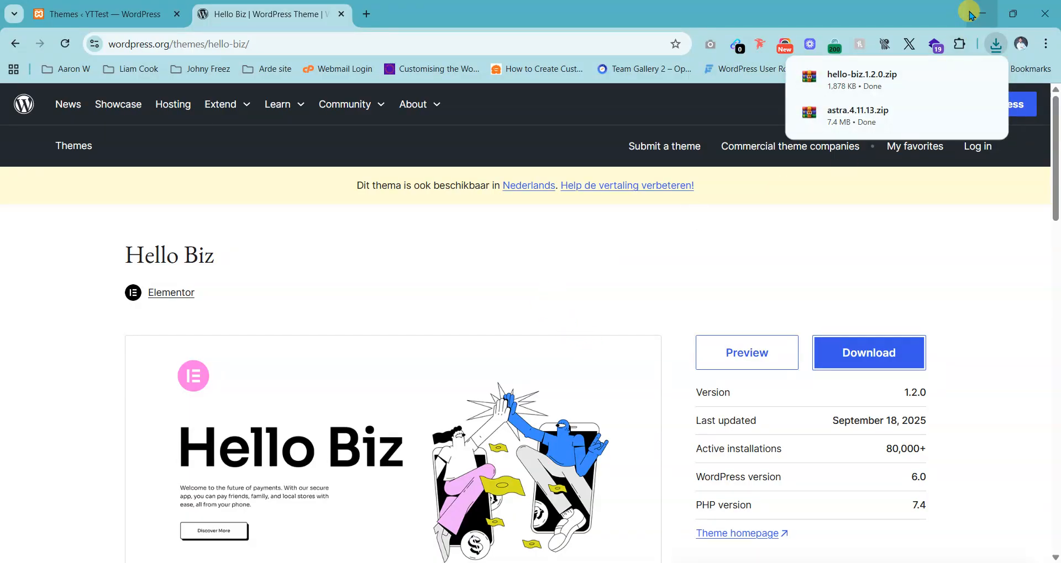
Switch to the File Explorer window showing the Icecream Screen Recorder folder.
key("alt+Tab")
key("alt+Tab")
key("alt+Tab")
key("alt+Tab")
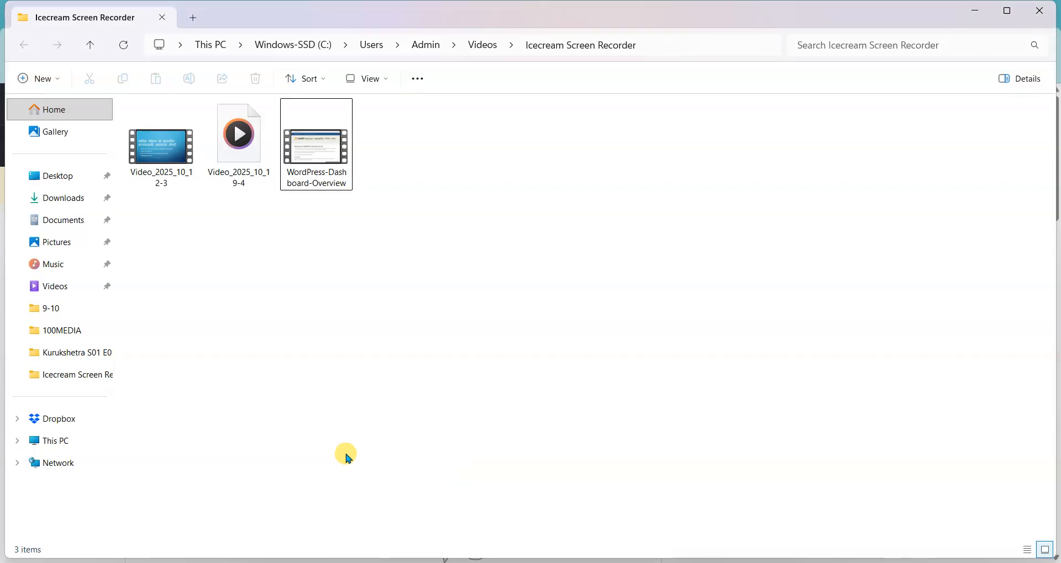
Open the site's themes folder at C:\xampp\htdocs\yttest\wp-content\themes.
left_click(55, 441)
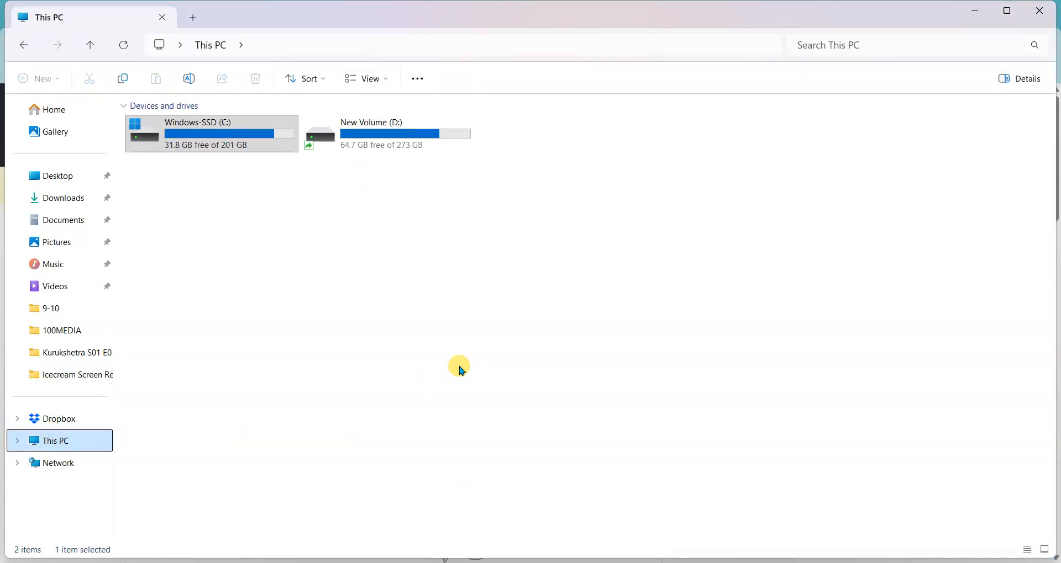
double_click(193, 139)
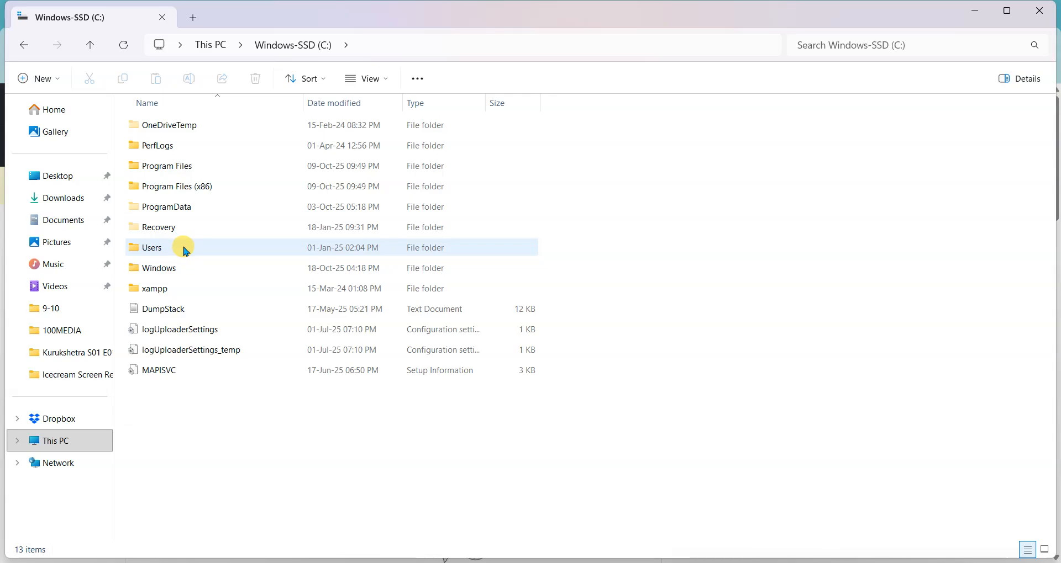
double_click(184, 290)
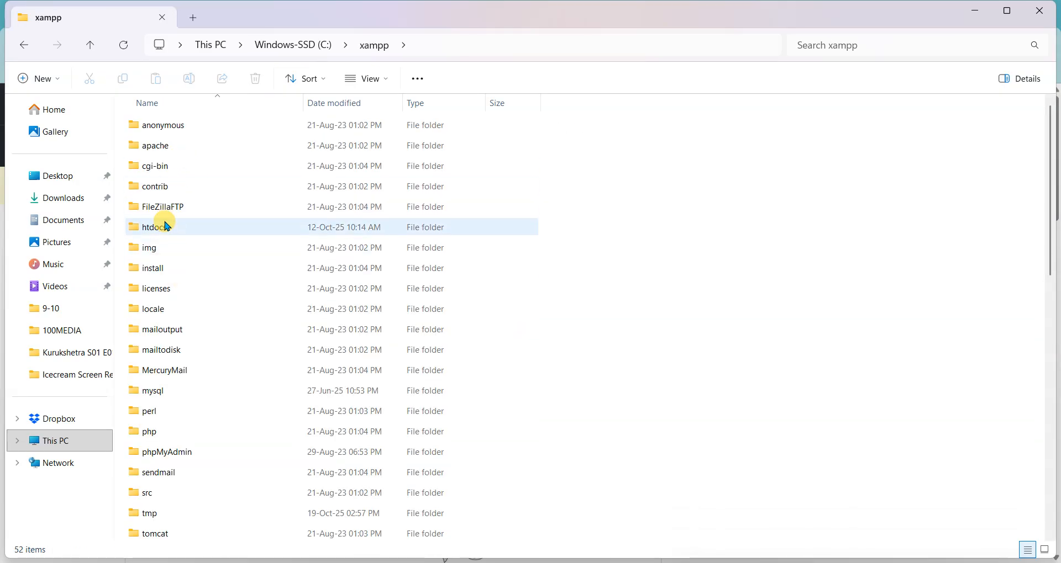
double_click(165, 226)
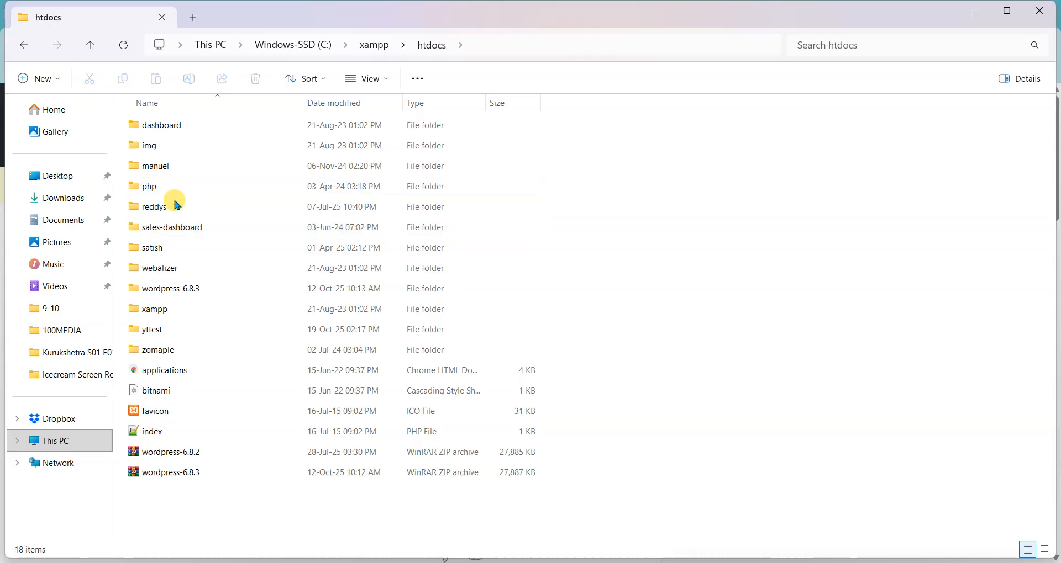
double_click(166, 330)
left_click(178, 152)
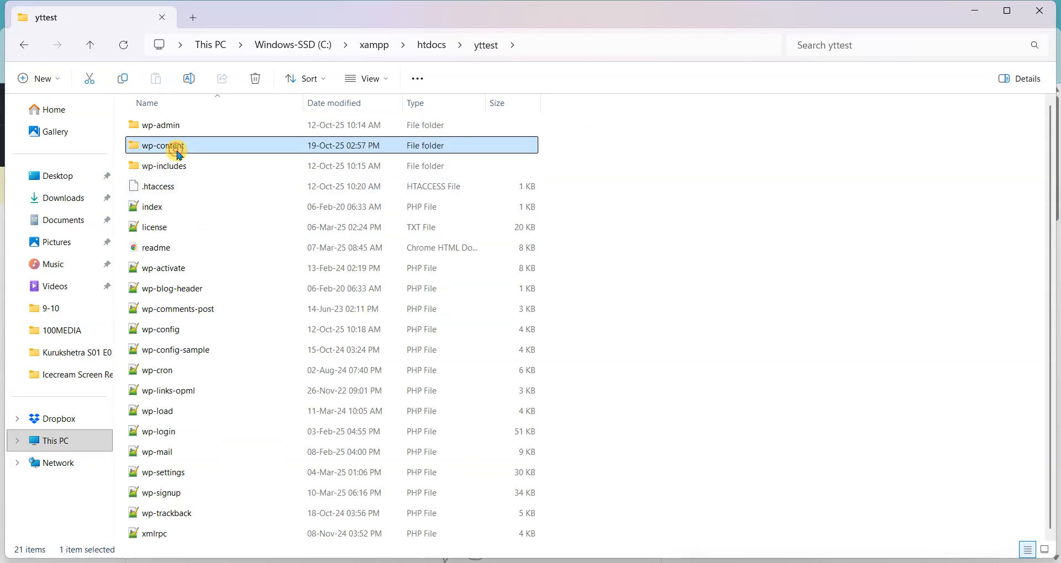
double_click(178, 152)
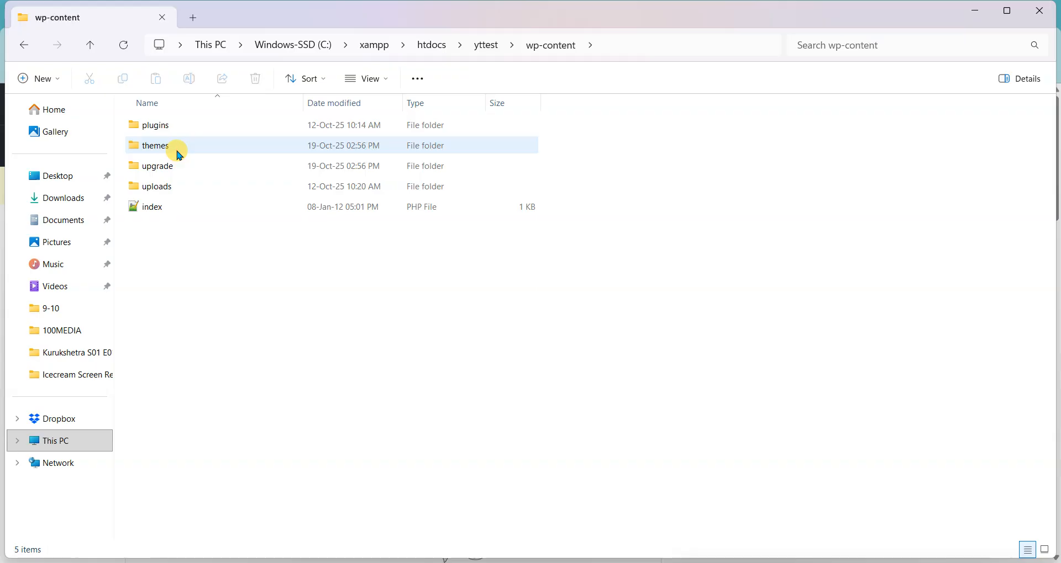
left_click(25, 47)
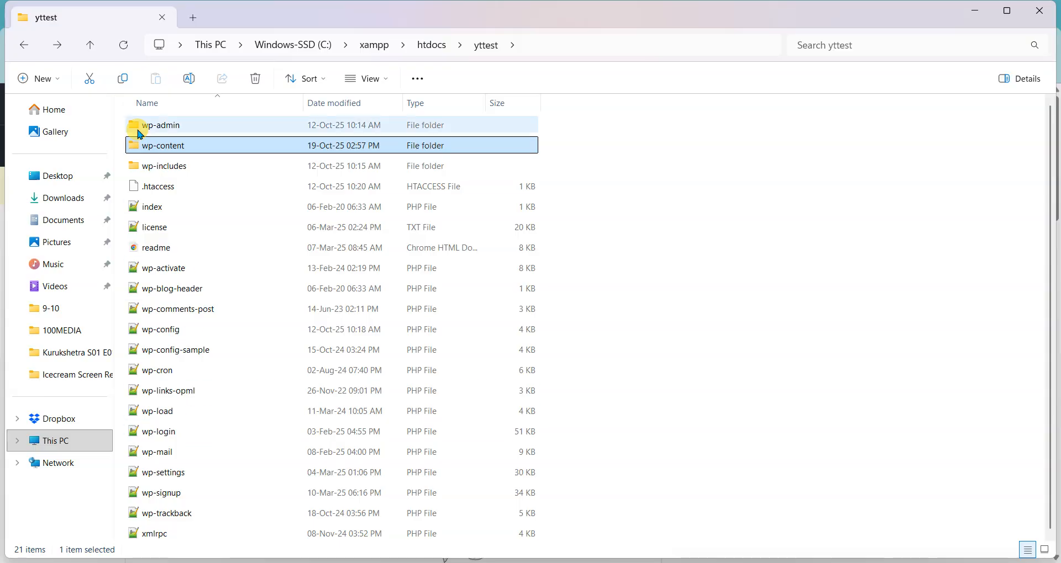
double_click(153, 146)
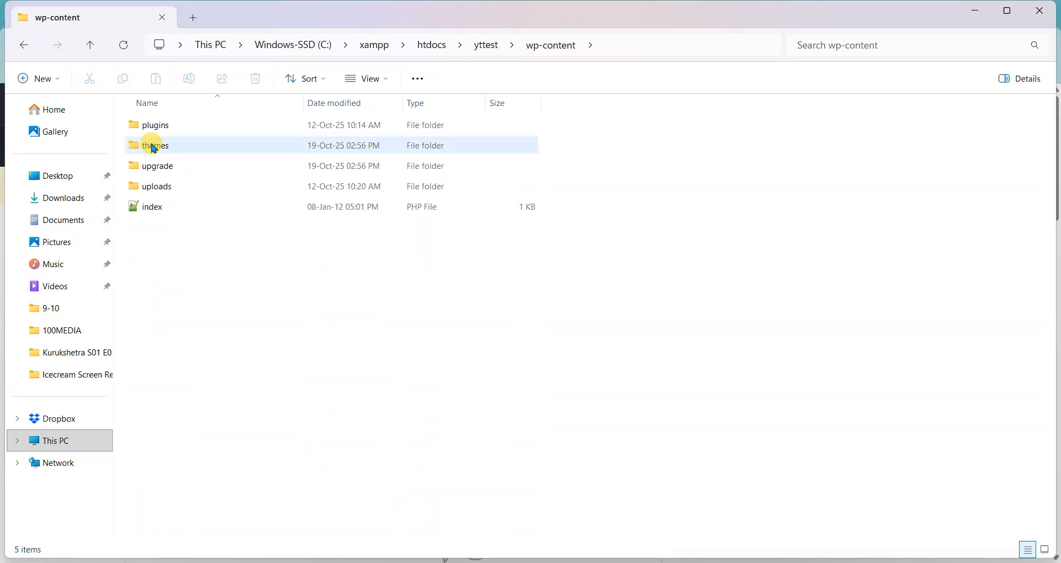
double_click(154, 148)
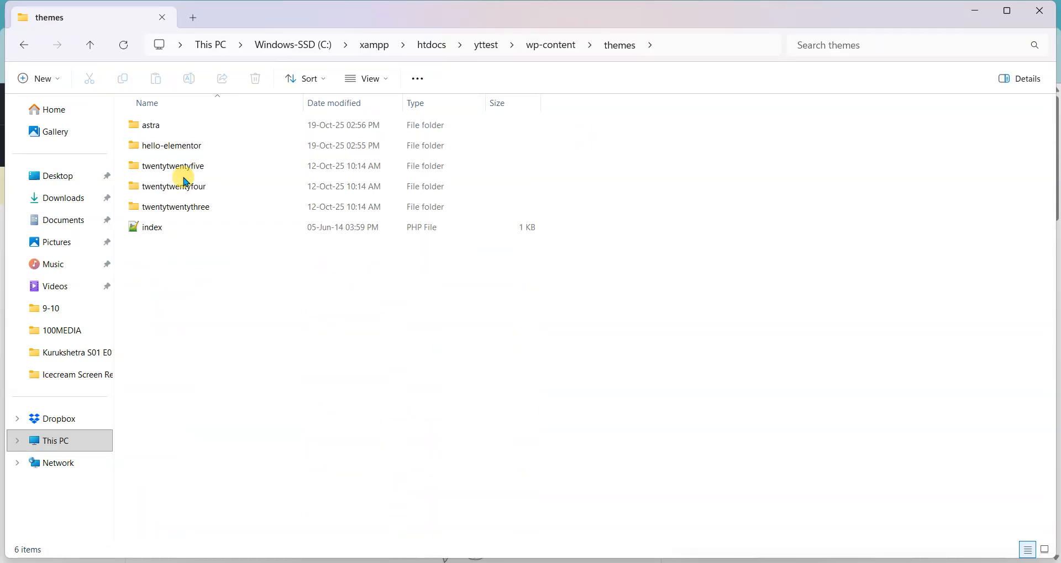
Copy the hello-biz.1.2.0 zip archive from Downloads into the yttest themes folder.
left_click(68, 207)
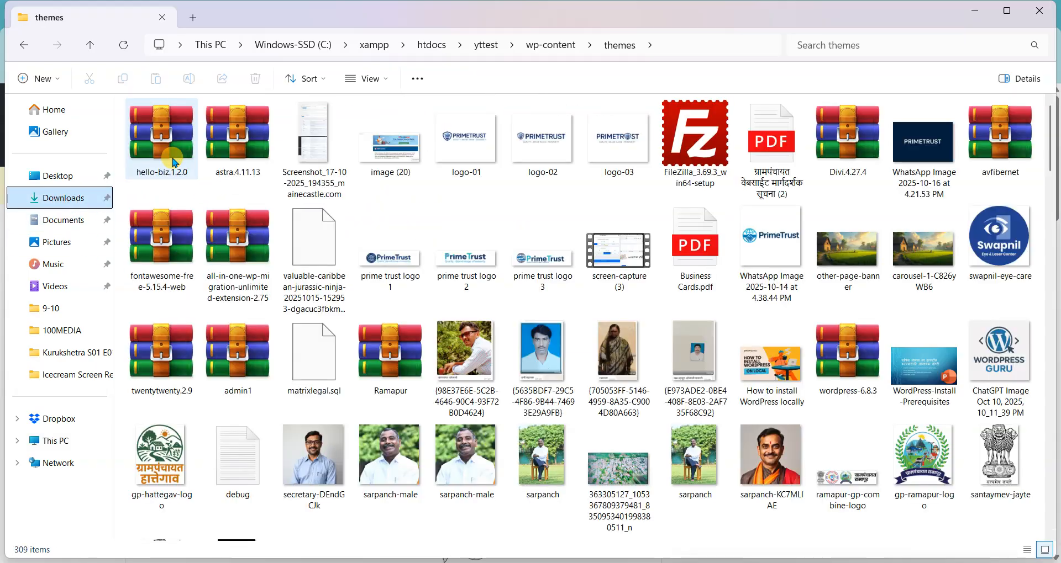
left_click(174, 163)
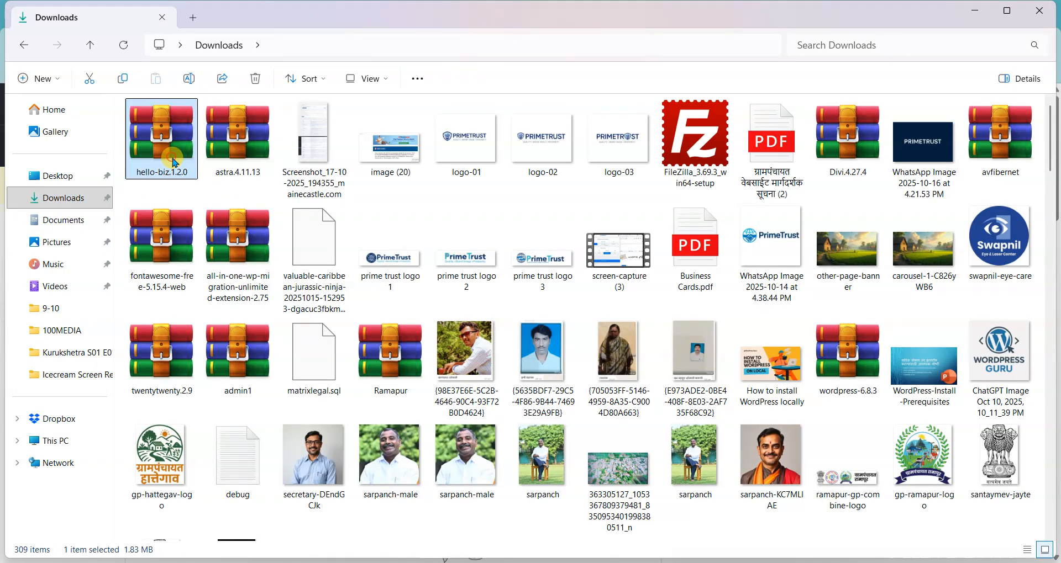
left_click(34, 40)
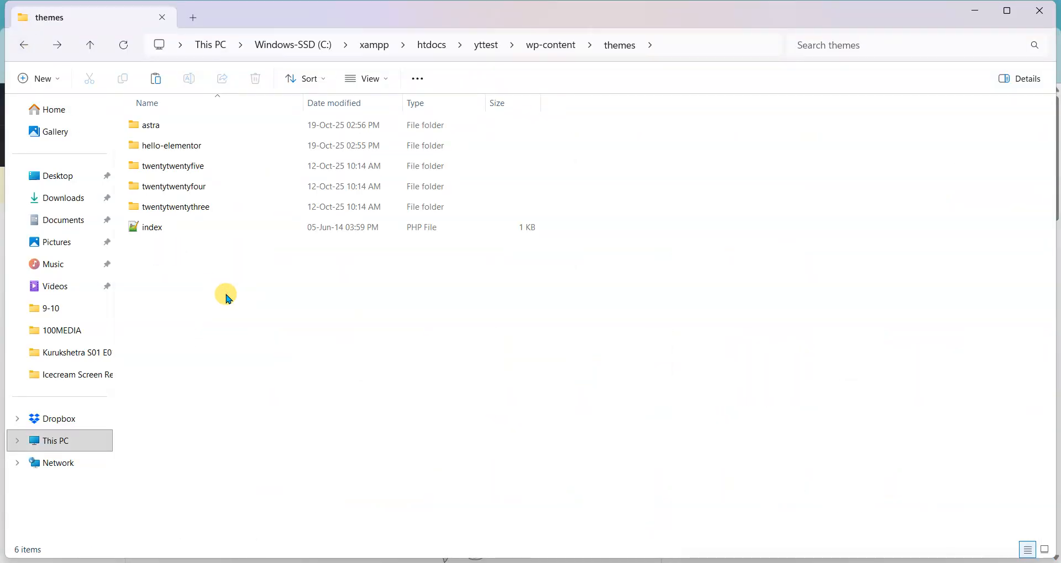
key("ctrl+v")
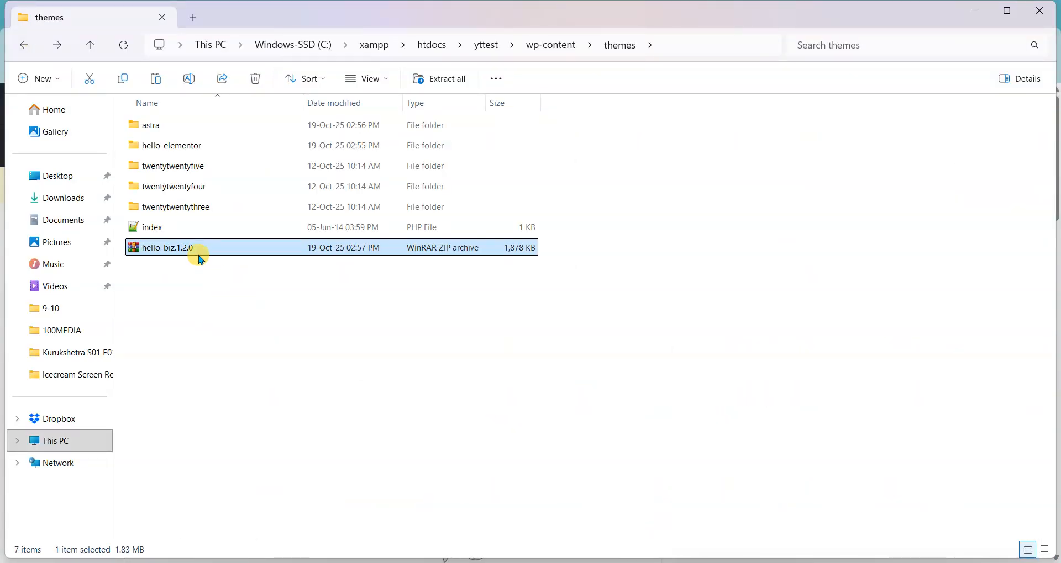
left_click(198, 269)
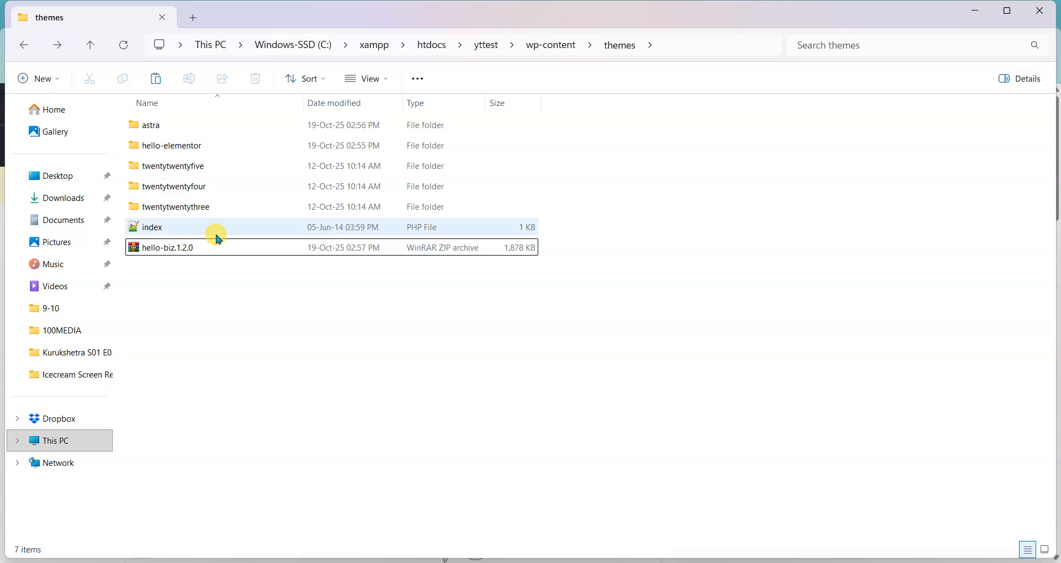
Extract the hello-biz.1.2.0 archive into its own folder within themes and open the inner hello-biz folder.
left_click(201, 254)
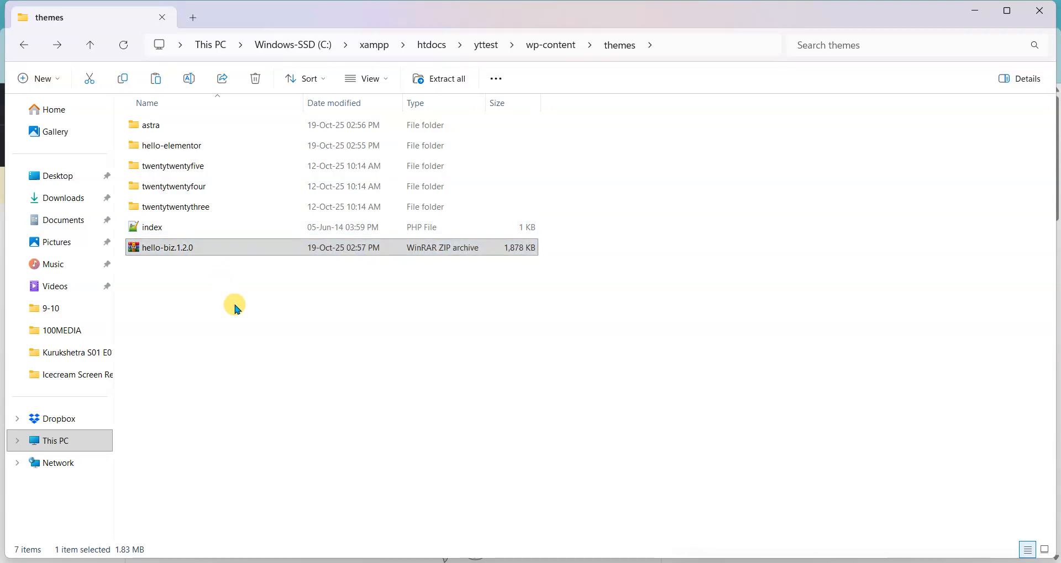
left_click(281, 330)
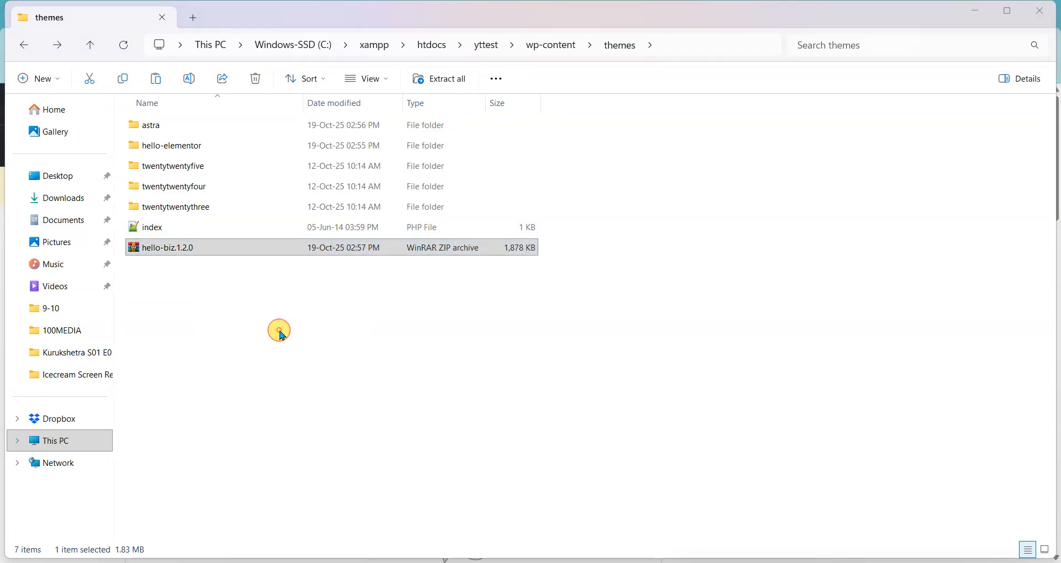
left_click(641, 429)
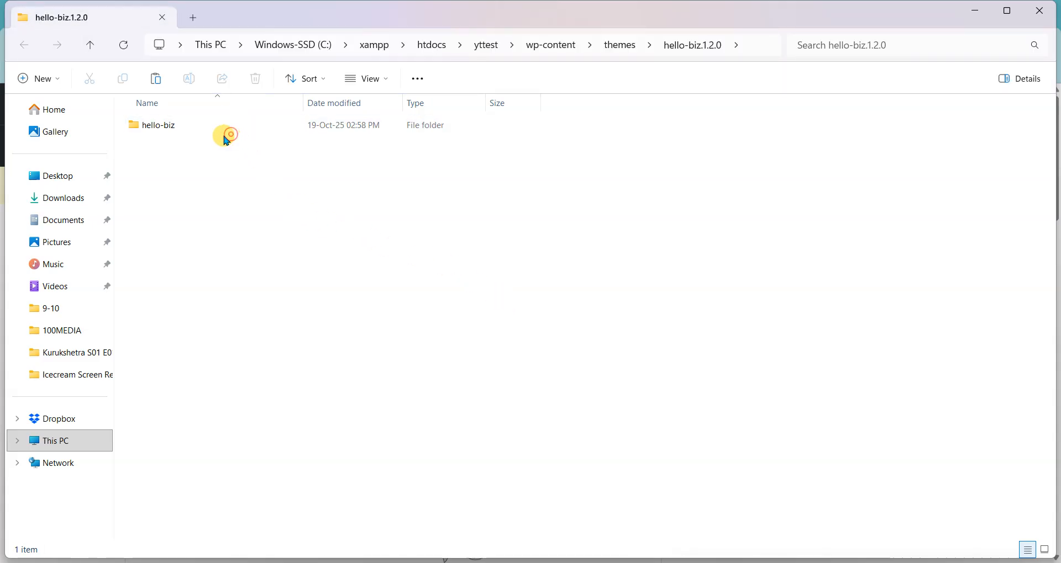
double_click(192, 132)
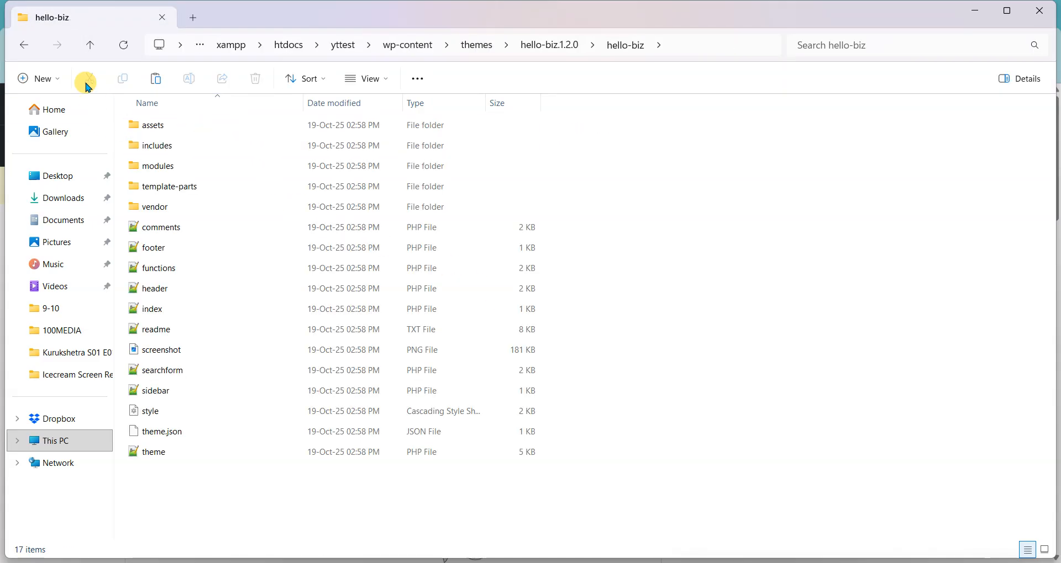
Move the inner hello-biz folder out of the extracted hello-biz.1.2.0 folder directly into the themes folder.
left_click(17, 49)
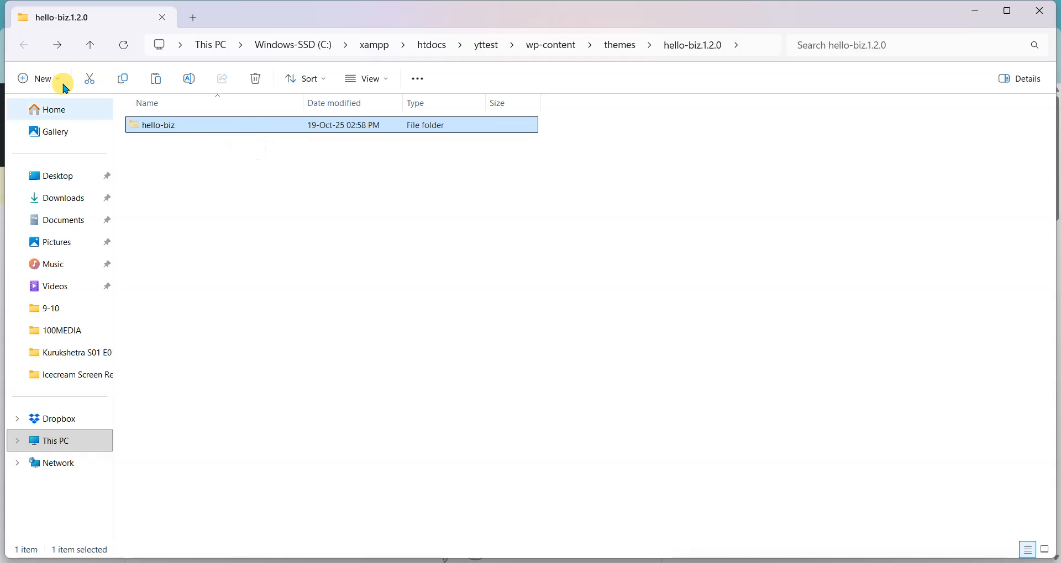
left_click(24, 47)
key("alt+Up")
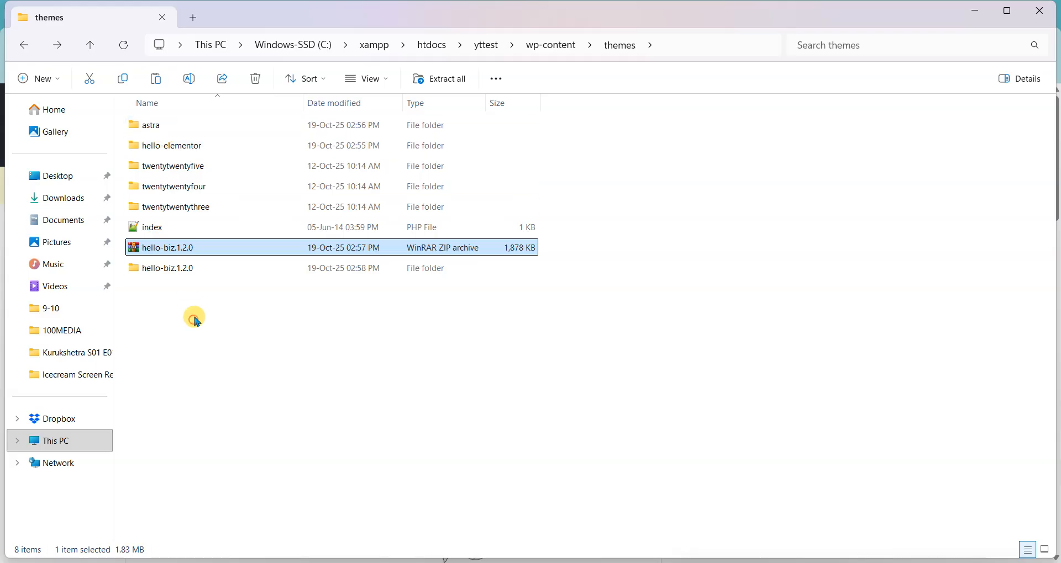
left_click(182, 269)
left_click(187, 334)
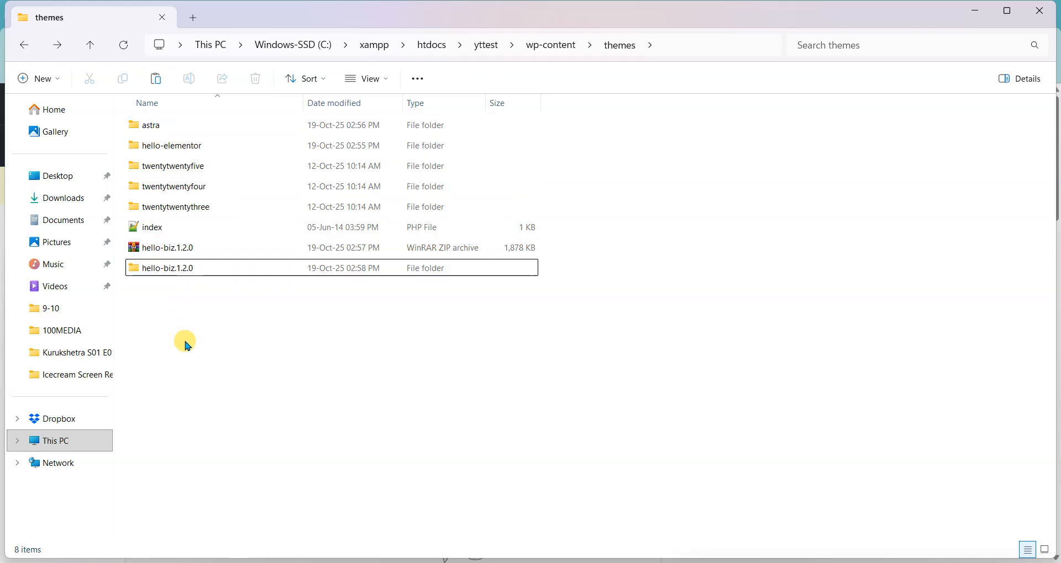
left_click(186, 288)
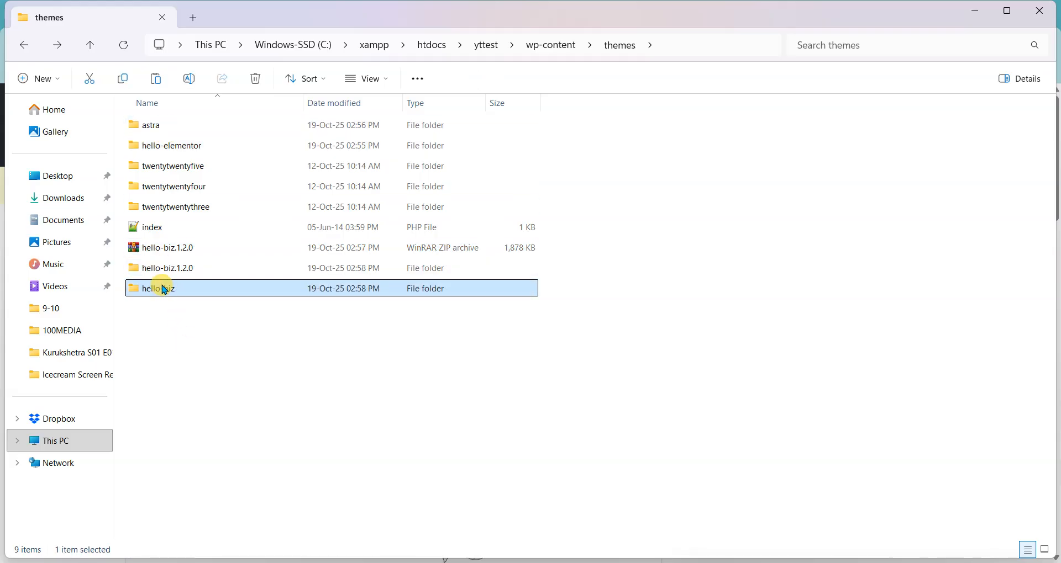
Delete the leftover hello-biz.1.2.0 folder from the themes folder, keeping the zip archive and the hello-biz folder.
left_click(176, 288)
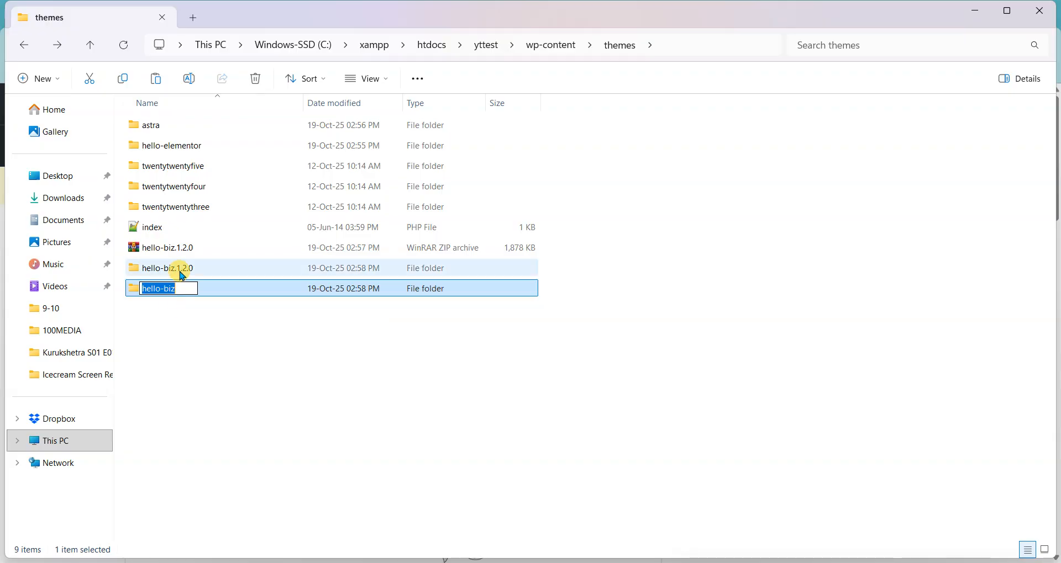
left_click(182, 271)
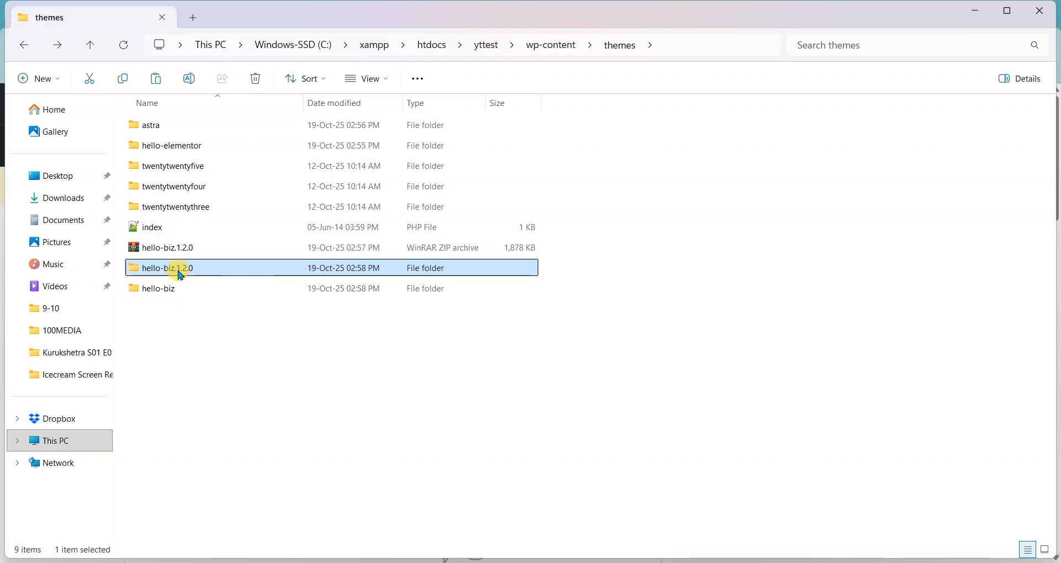
right_click(176, 271)
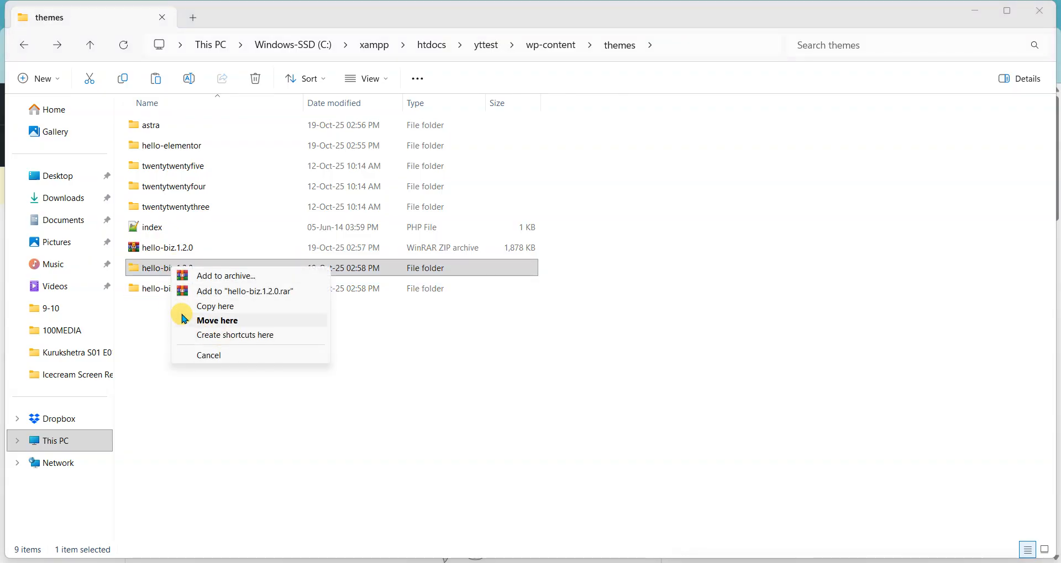
left_click(158, 303)
right_click(174, 272)
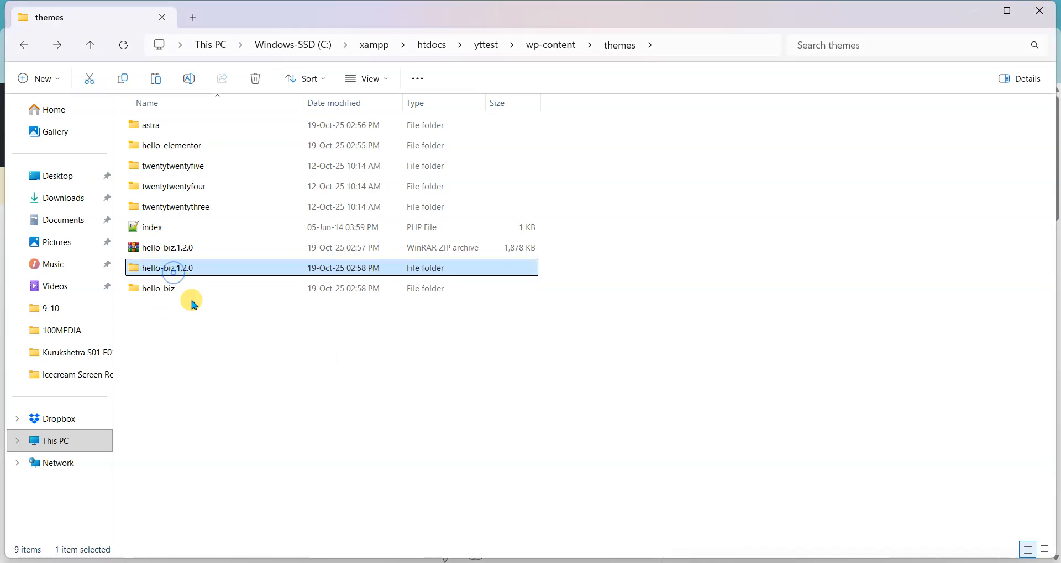
left_click(221, 469)
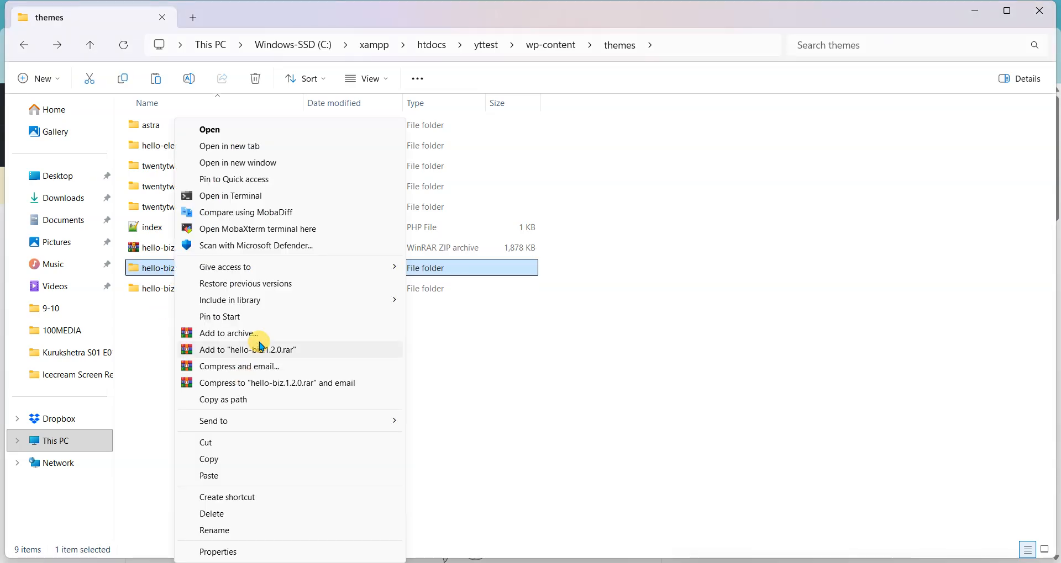
left_click(232, 514)
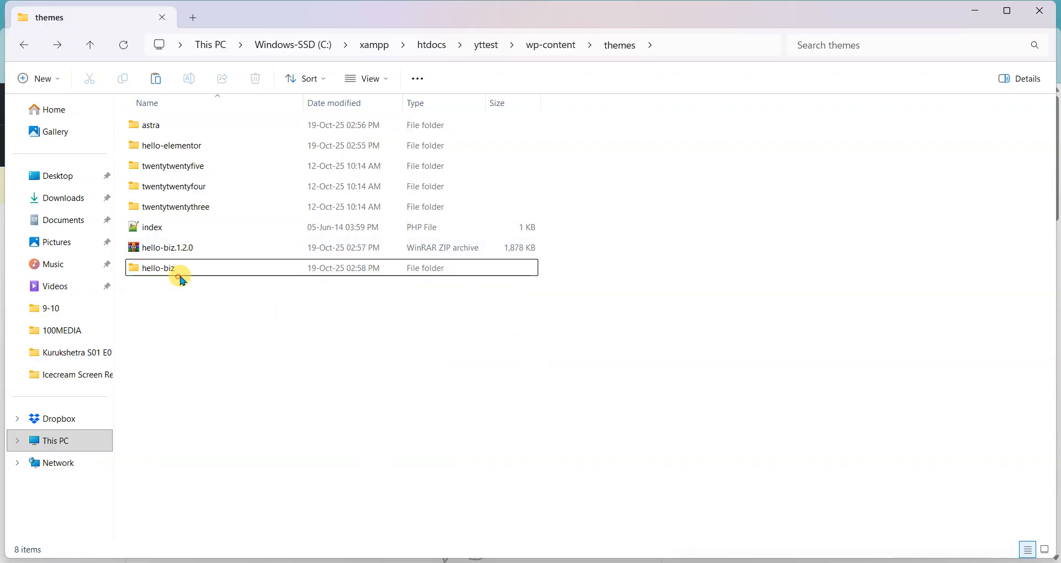
Switch to Chrome and reload the YTTest Themes page to find Hello Biz among the installed themes.
key("alt+Tab")
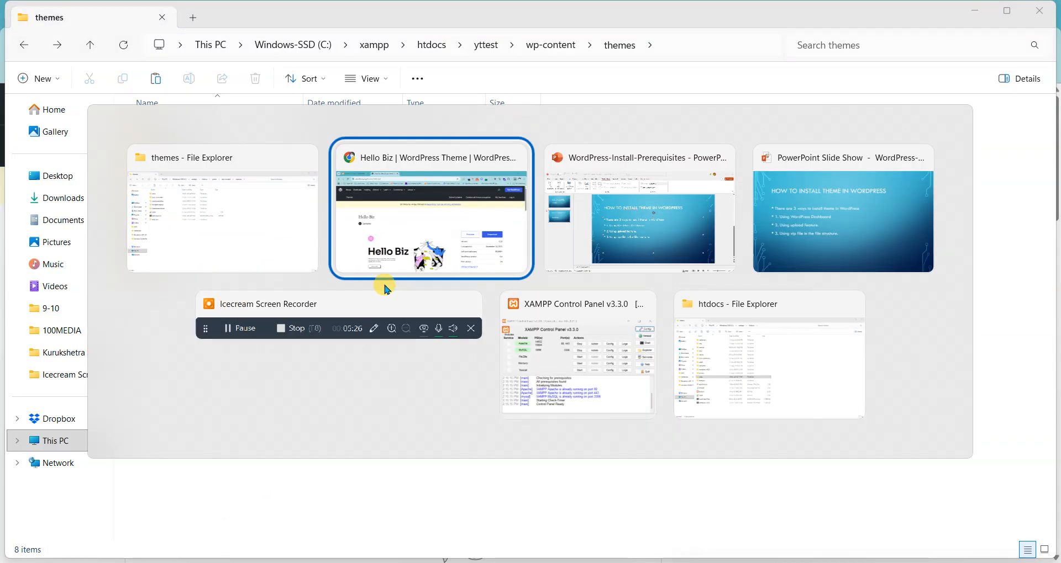
left_click(399, 276)
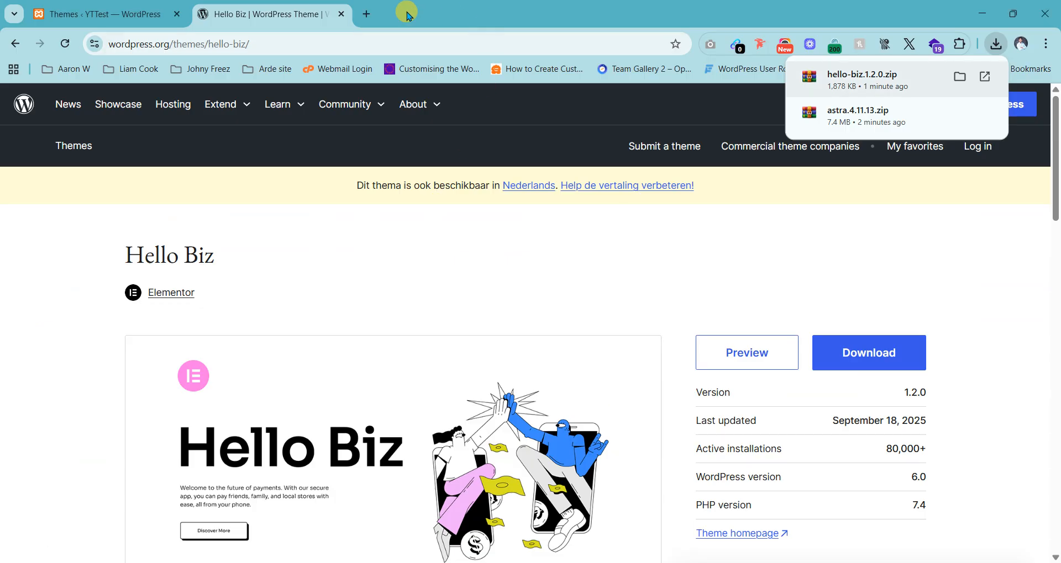
left_click(158, 12)
left_click(37, 308)
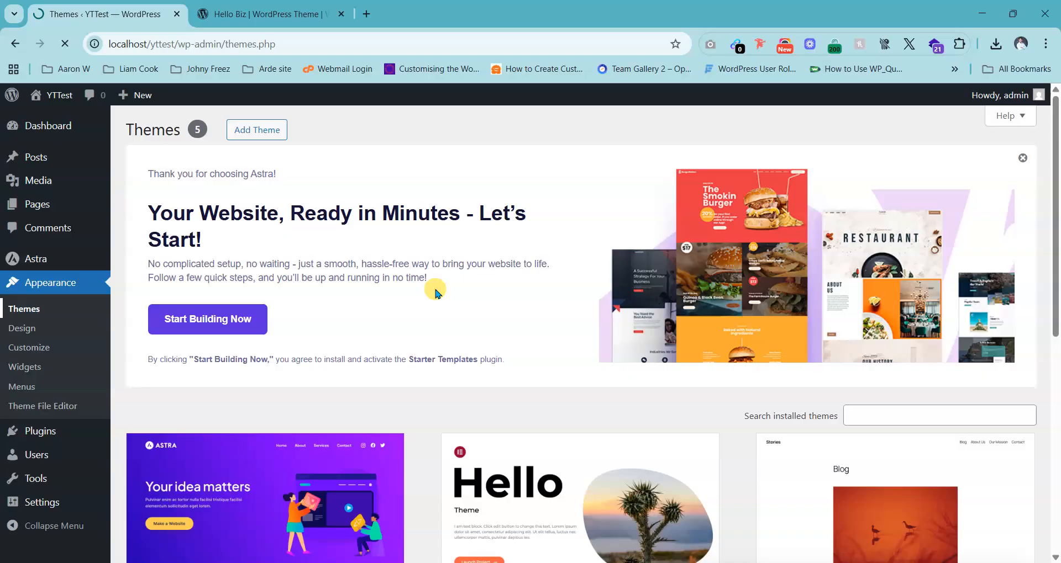
scroll(436, 292, "down", 4)
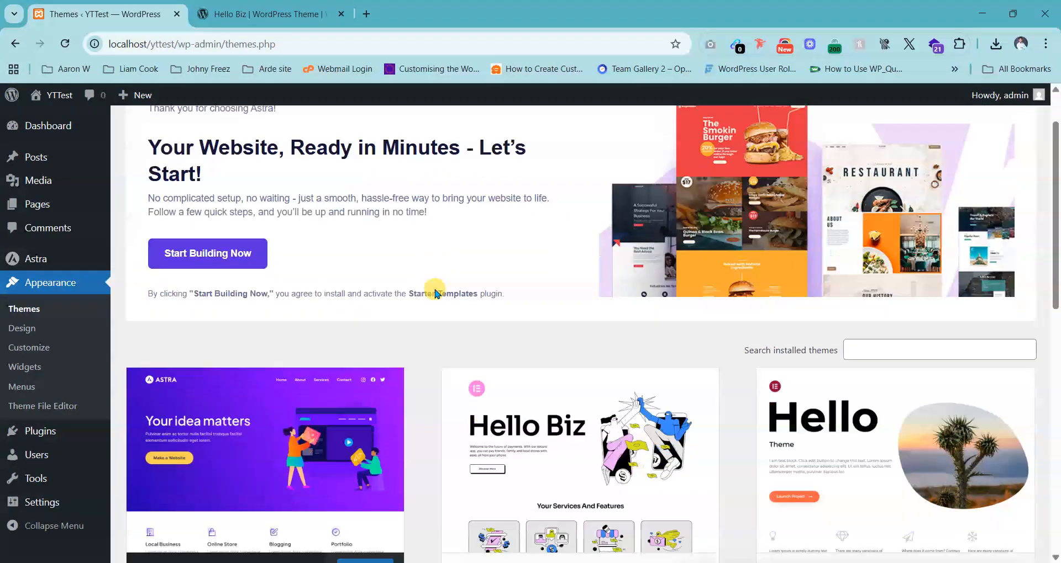
Activate the Hello Biz theme and look over the installed themes.
mouse_move(572, 289)
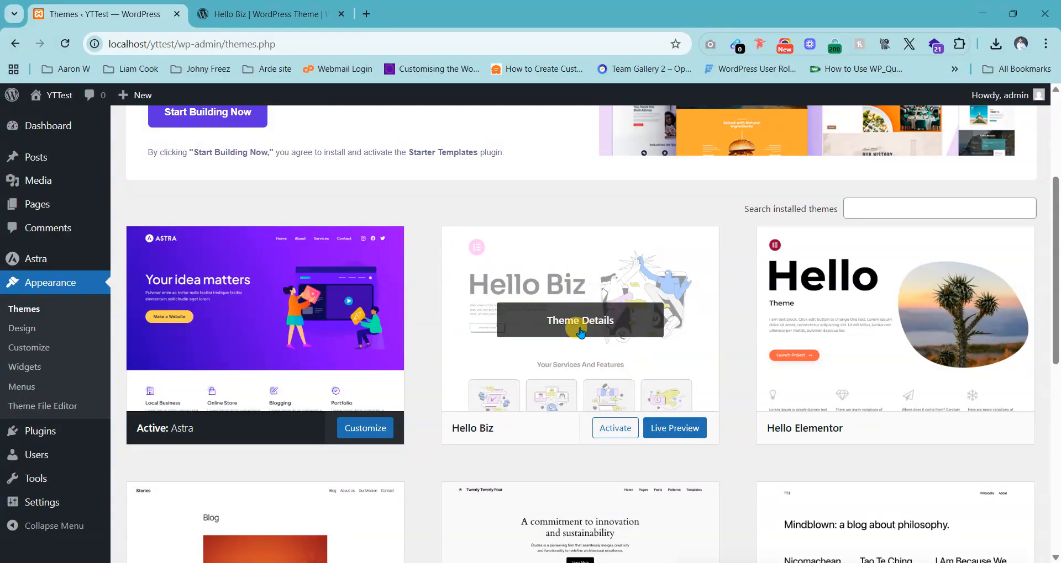
left_click(619, 428)
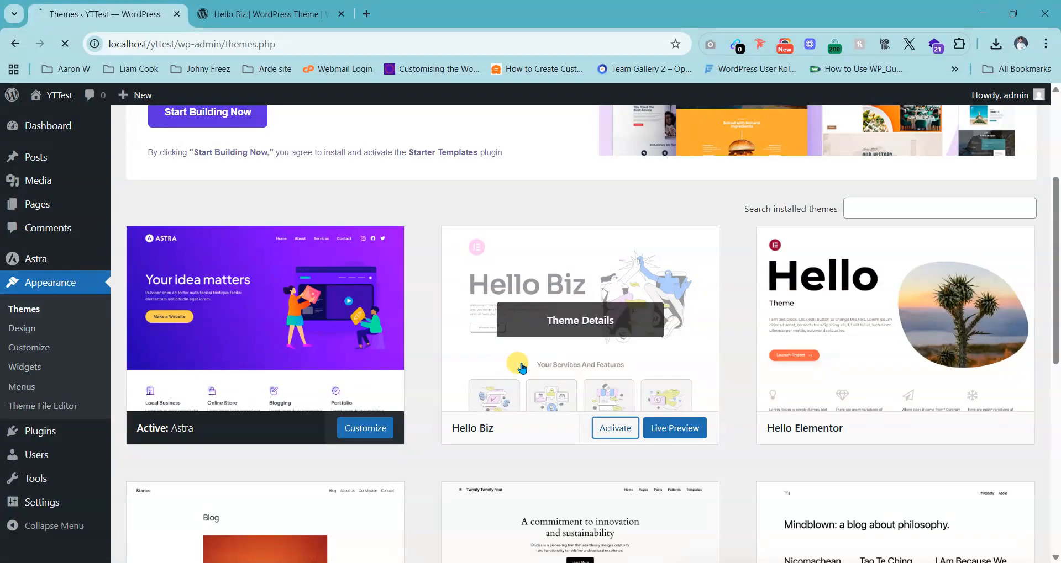
scroll(433, 350, "down", 8)
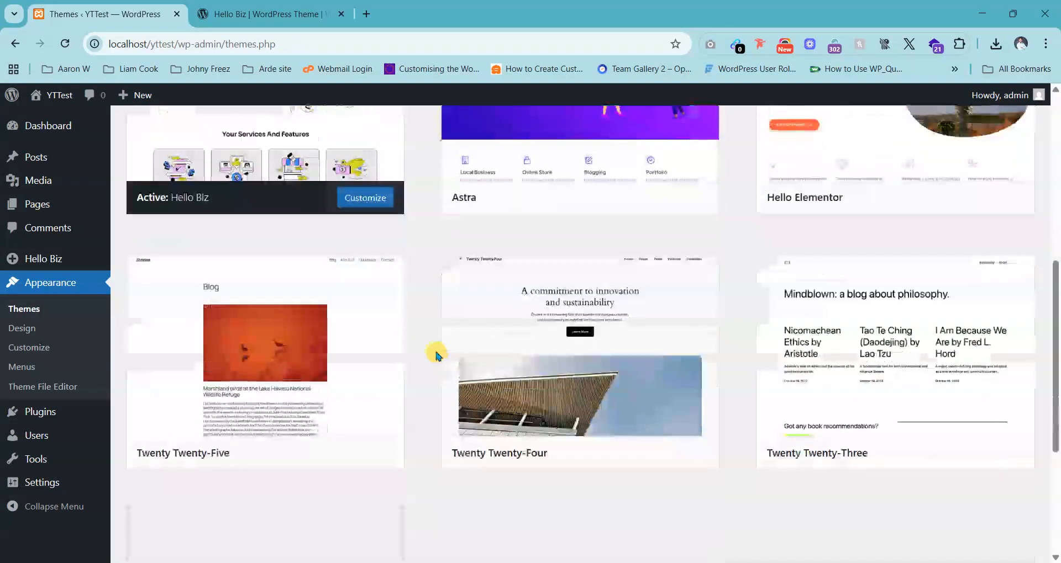
scroll(434, 350, "up", 8)
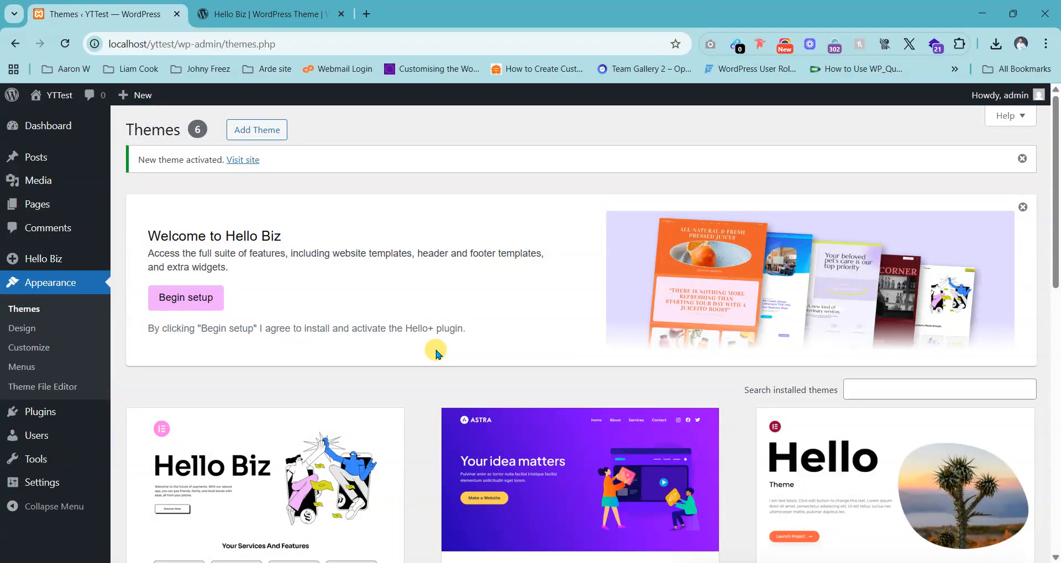
scroll(420, 358, "down", 3)
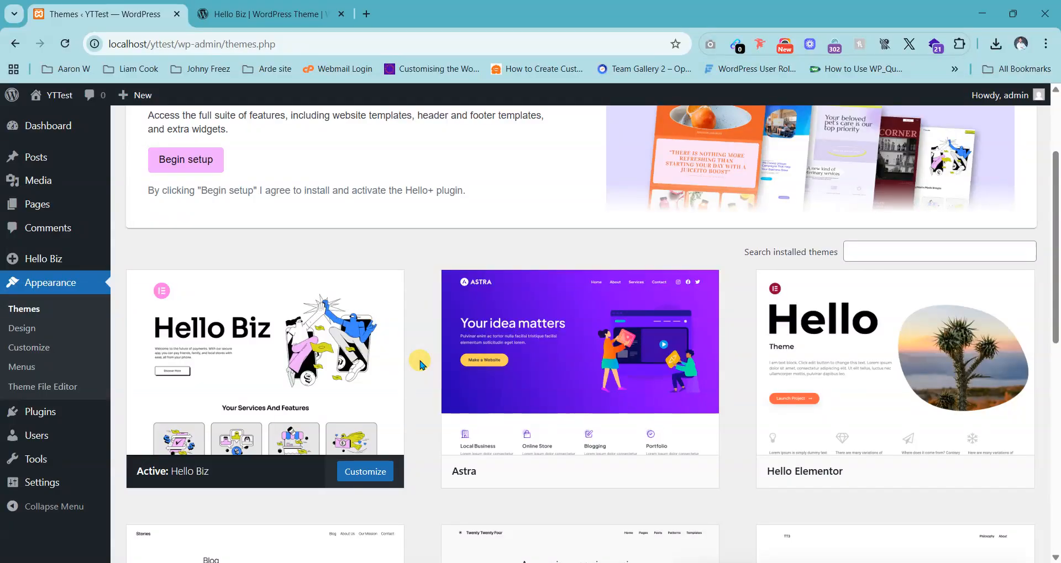
scroll(419, 362, "down", 4)
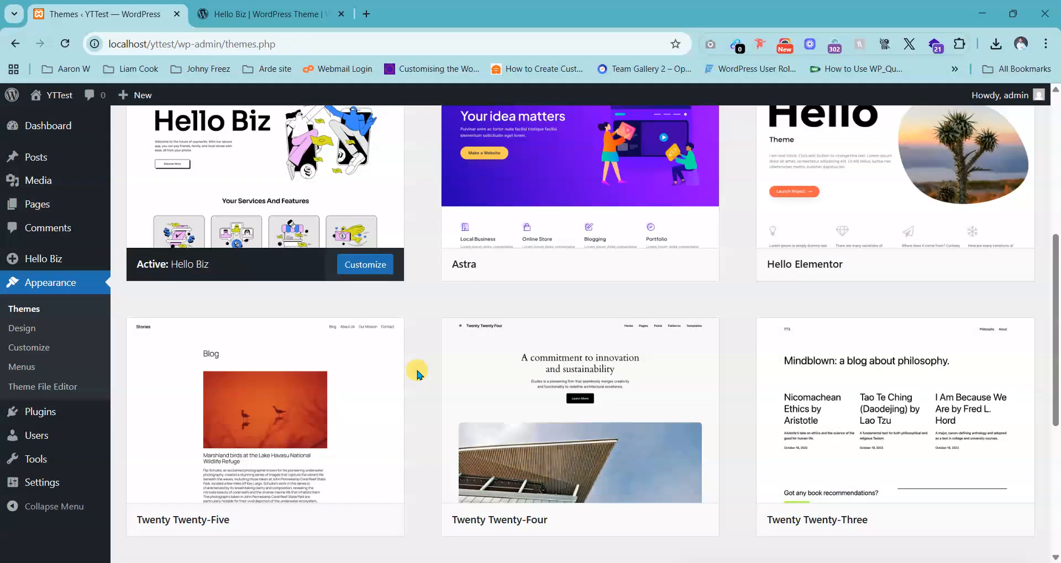
scroll(414, 370, "up", 5)
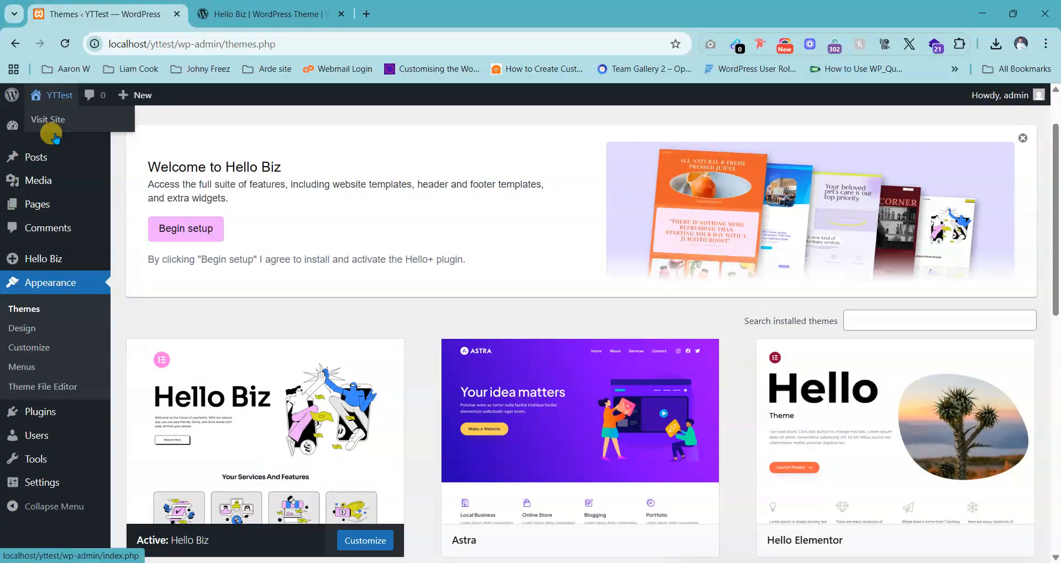
Open the YTTest site's front end in a new tab to check it under Hello Biz, and close that tab.
middle_click(58, 97)
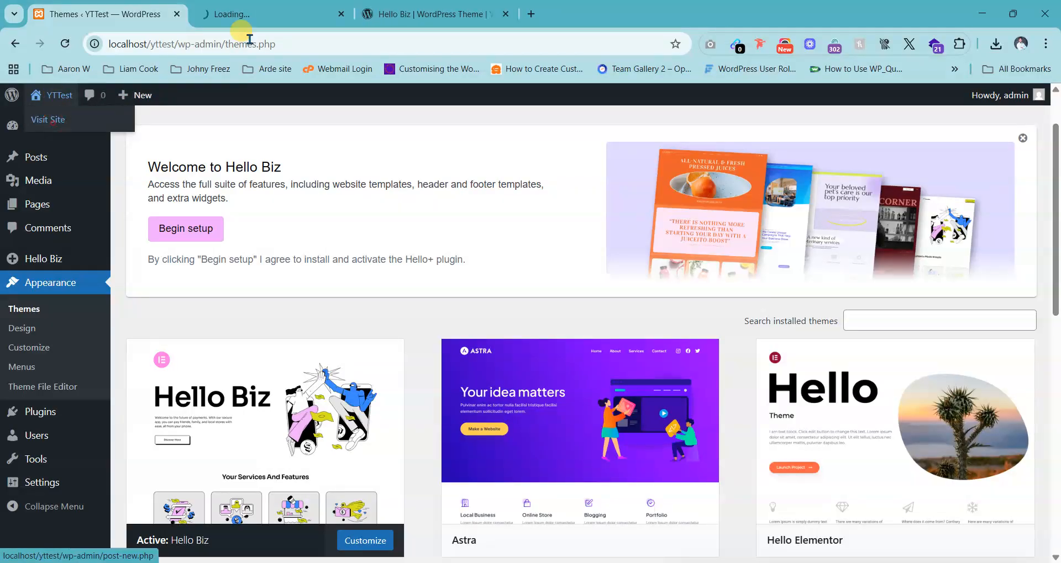
left_click(263, 13)
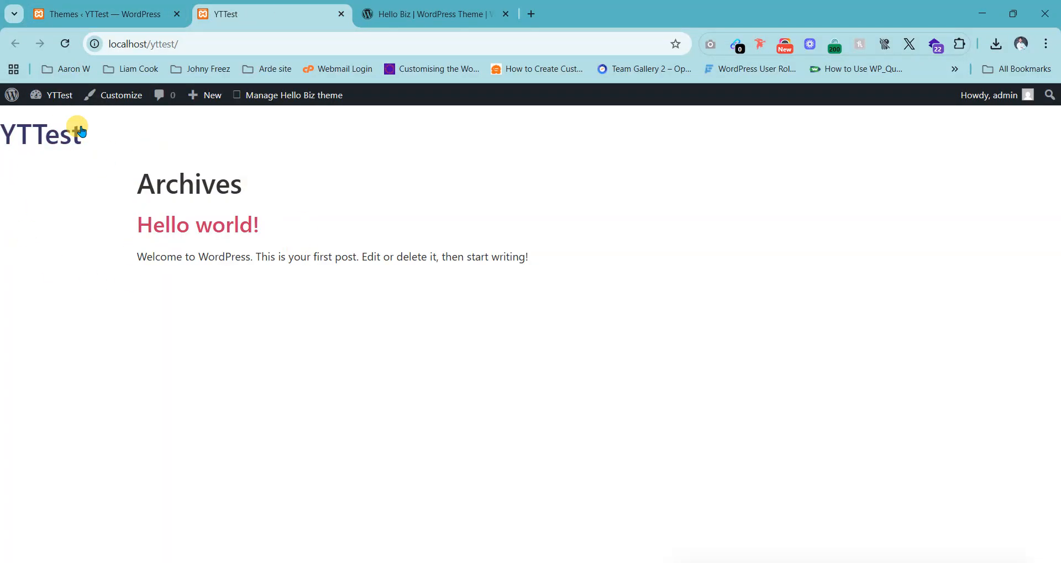
left_click(143, 6)
left_click(349, 9)
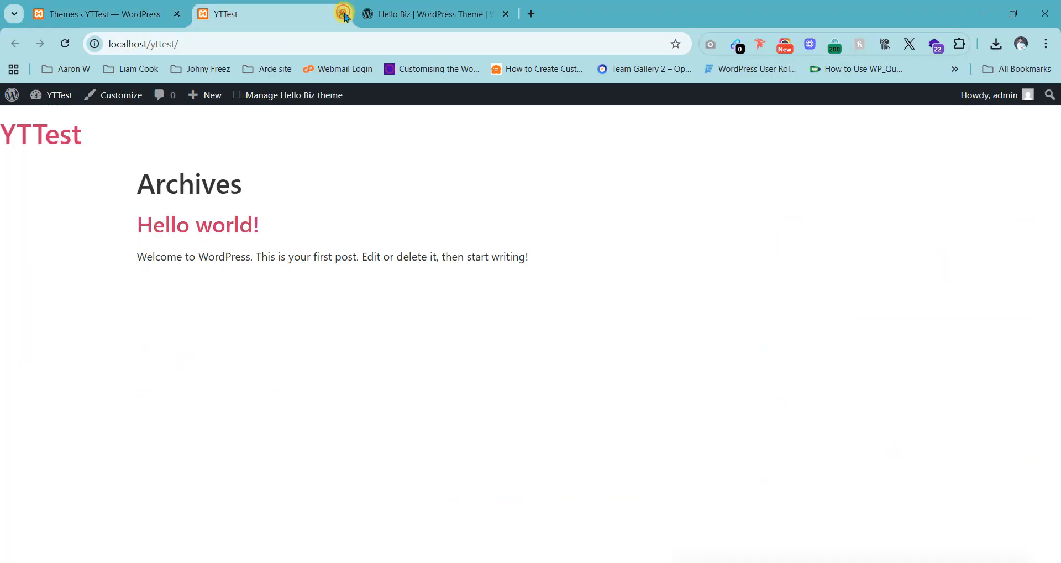
left_click(343, 14)
scroll(428, 285, "down", 7)
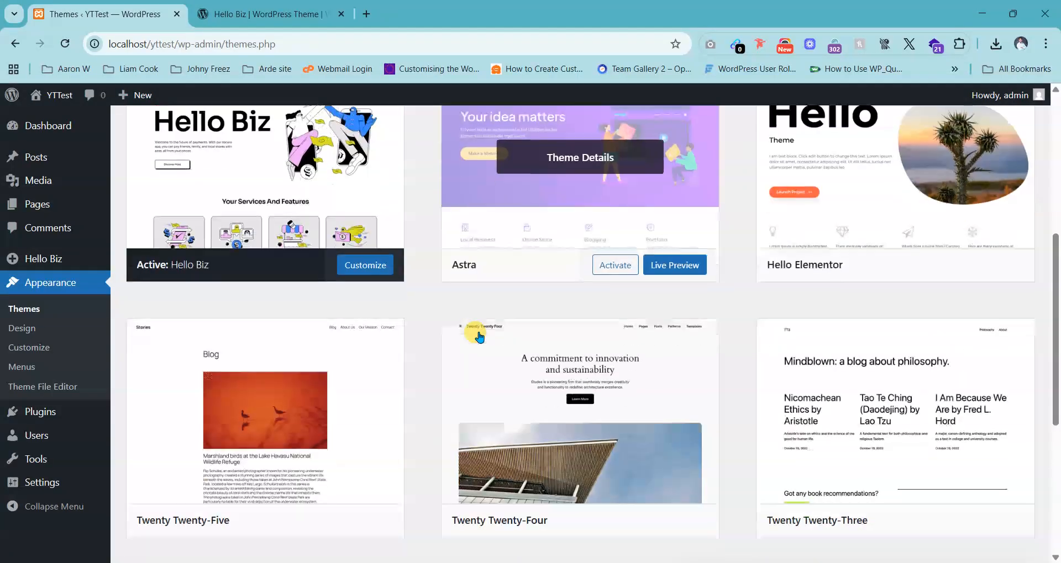
scroll(519, 409, "up", 7)
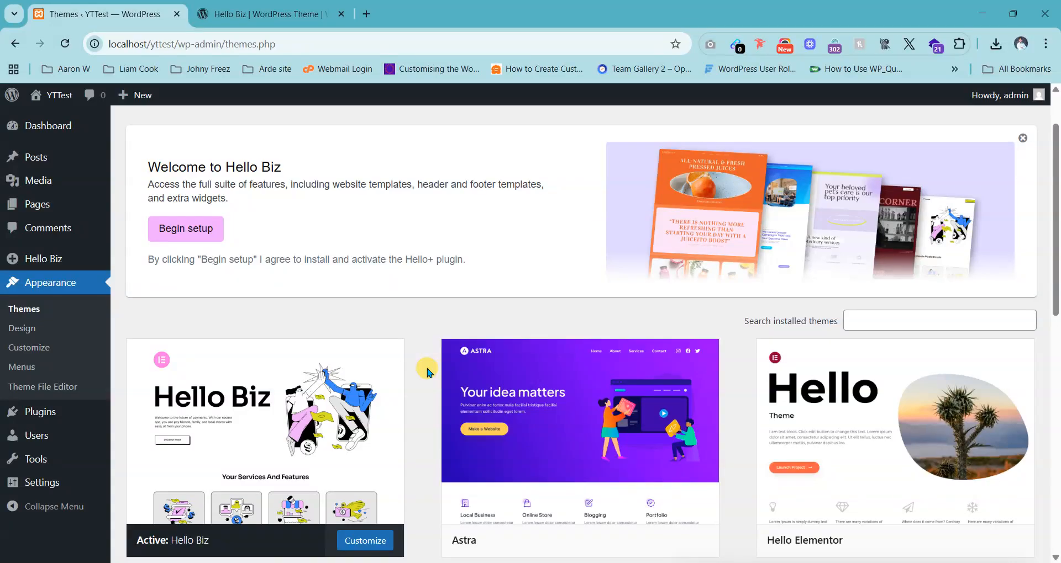
scroll(427, 372, "down", 4)
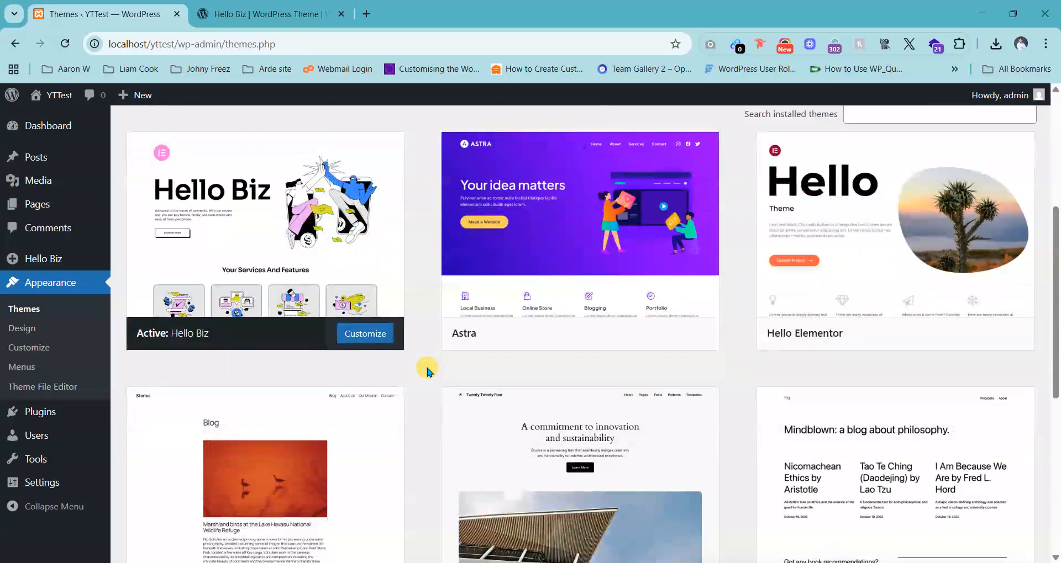